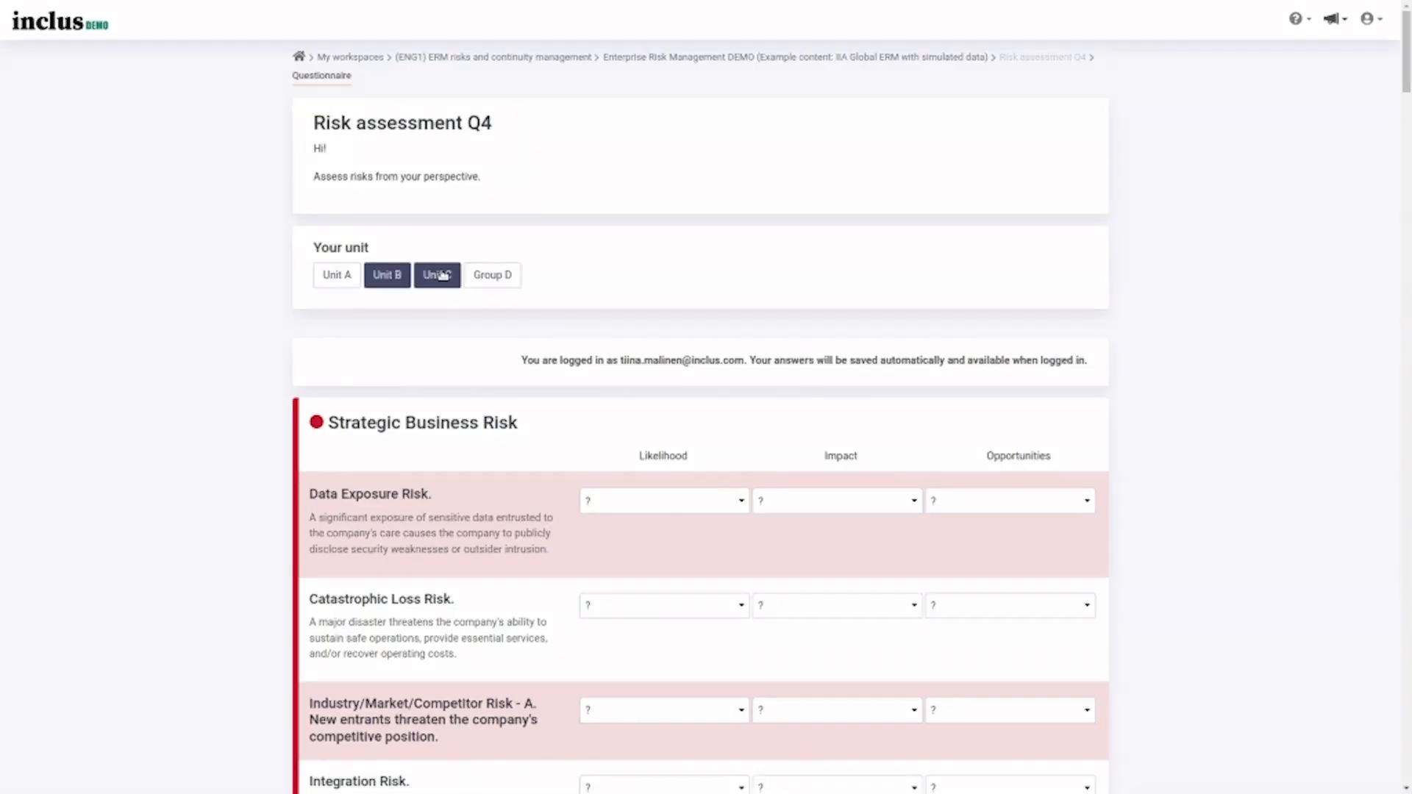
- Rate the Data Exposure Risk likelihood as '2: Unlikely' in the Q4 questionnaire
click(666, 508)
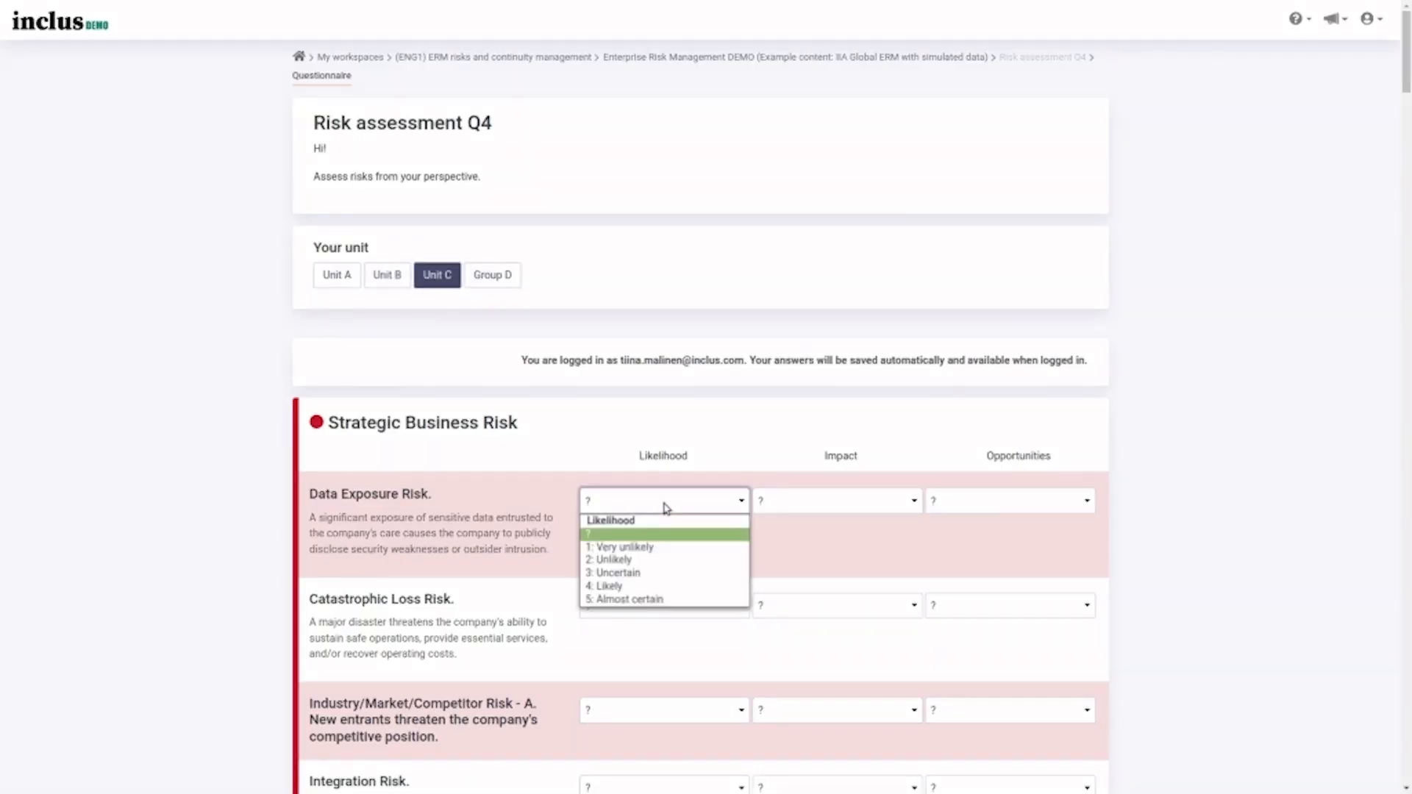
click(678, 567)
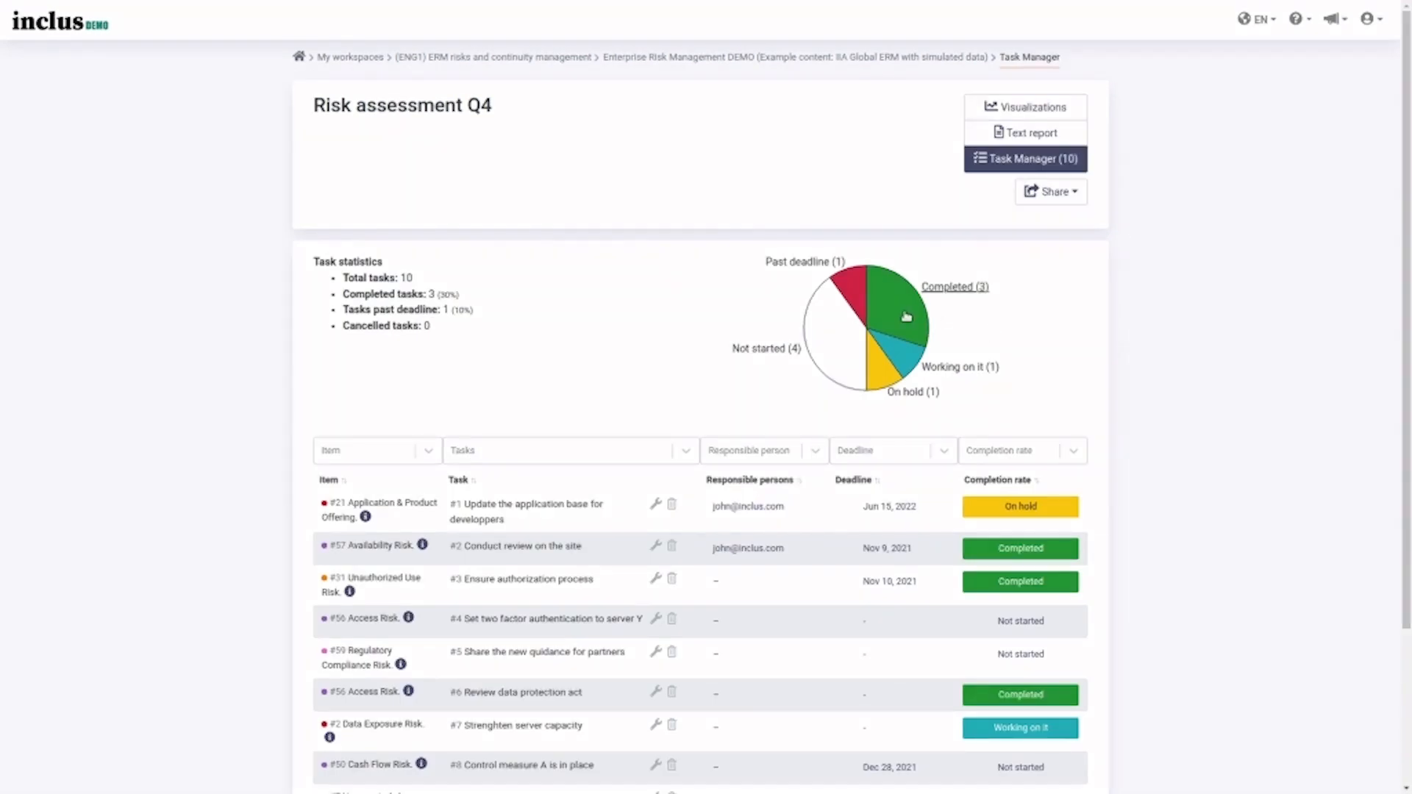
- Filter the task list to the 3 completed tasks, then clear the filter again
click(907, 316)
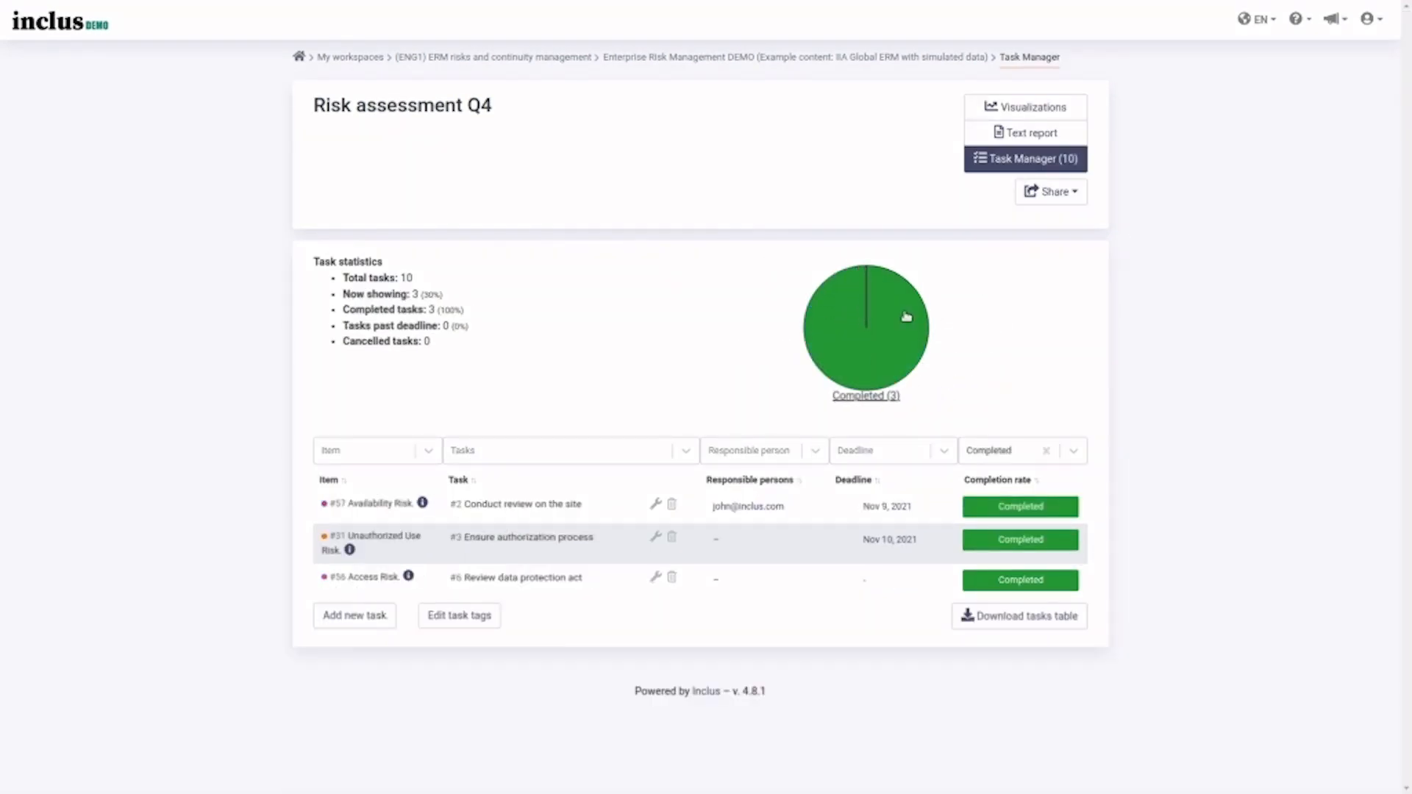
click(907, 316)
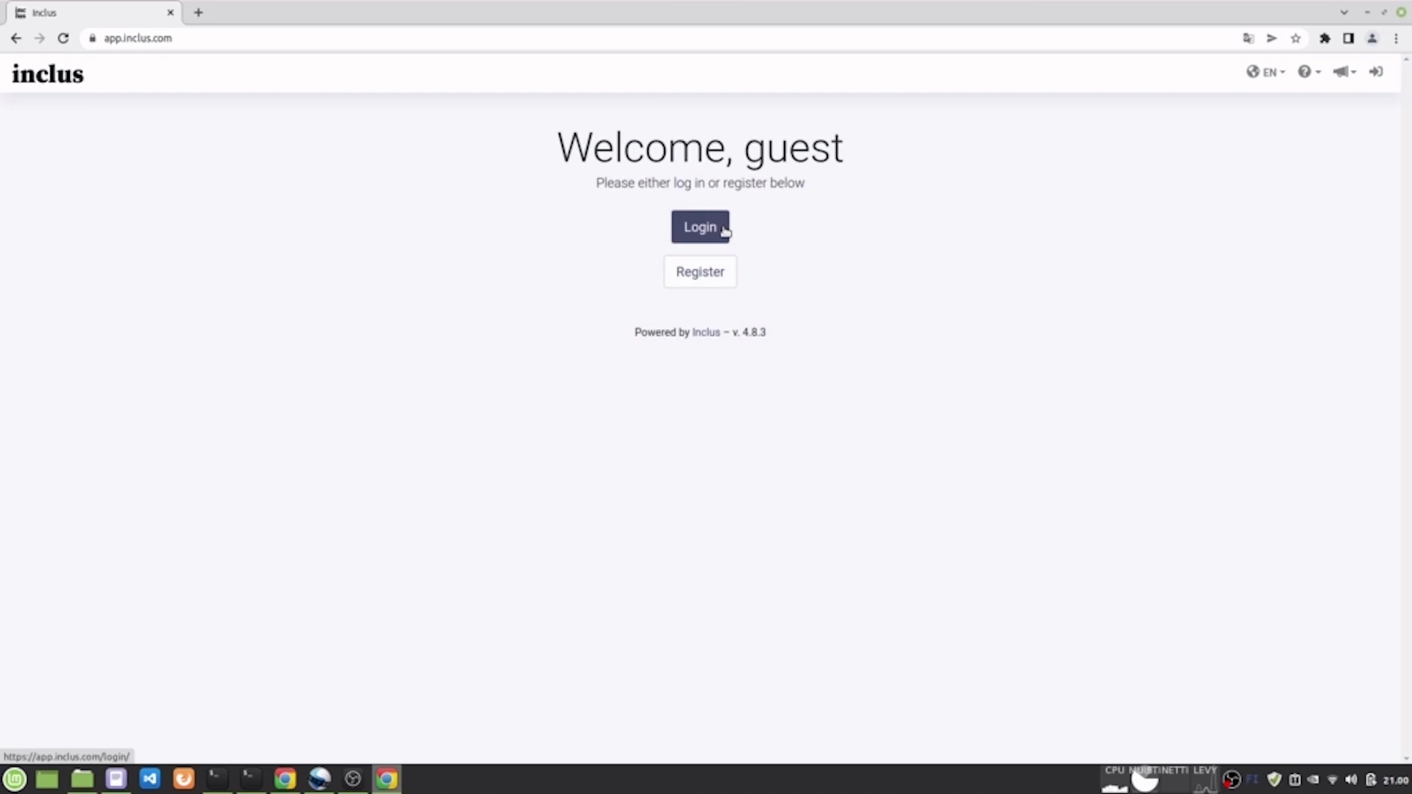
- Log in with the account e-mail address and continue to the workspace
click(724, 231)
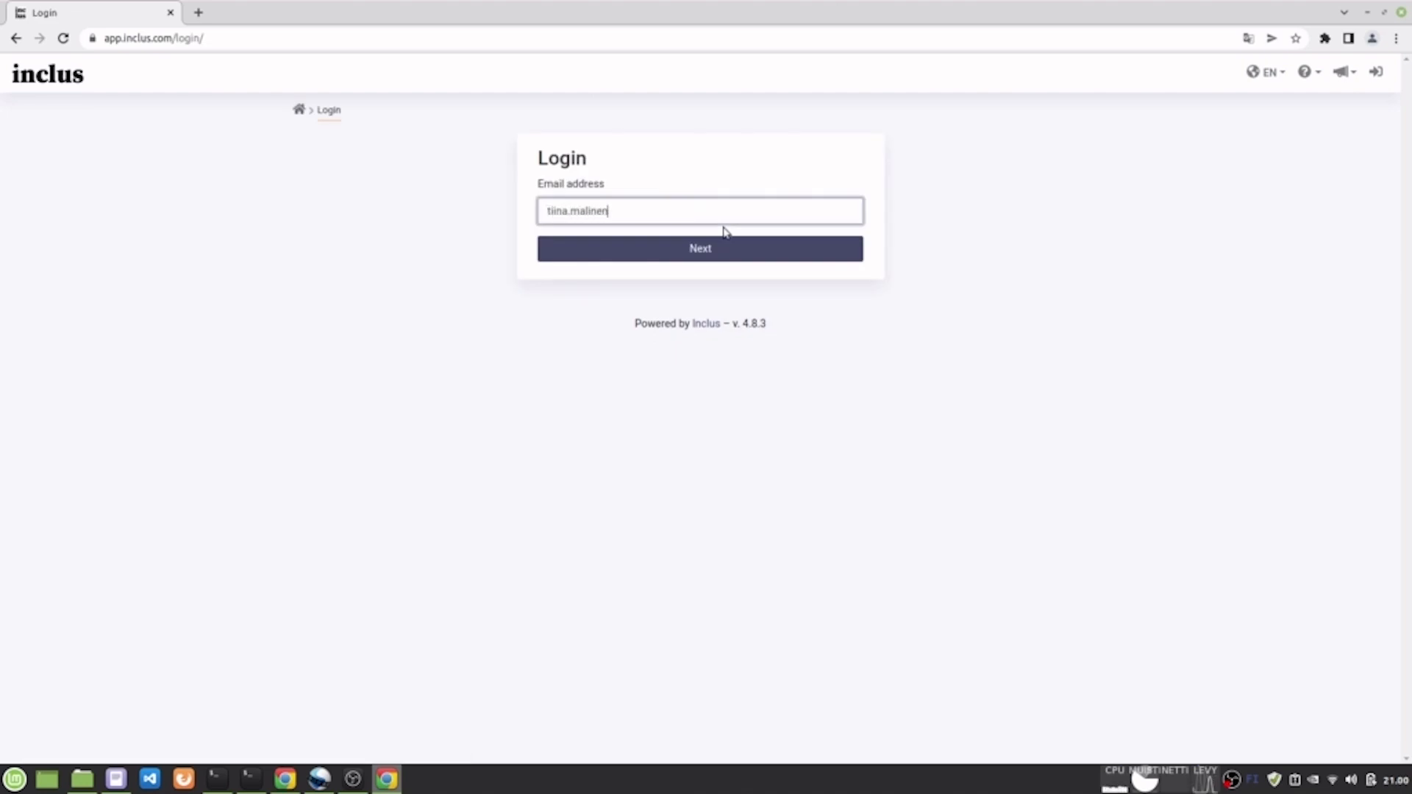
key(Return)
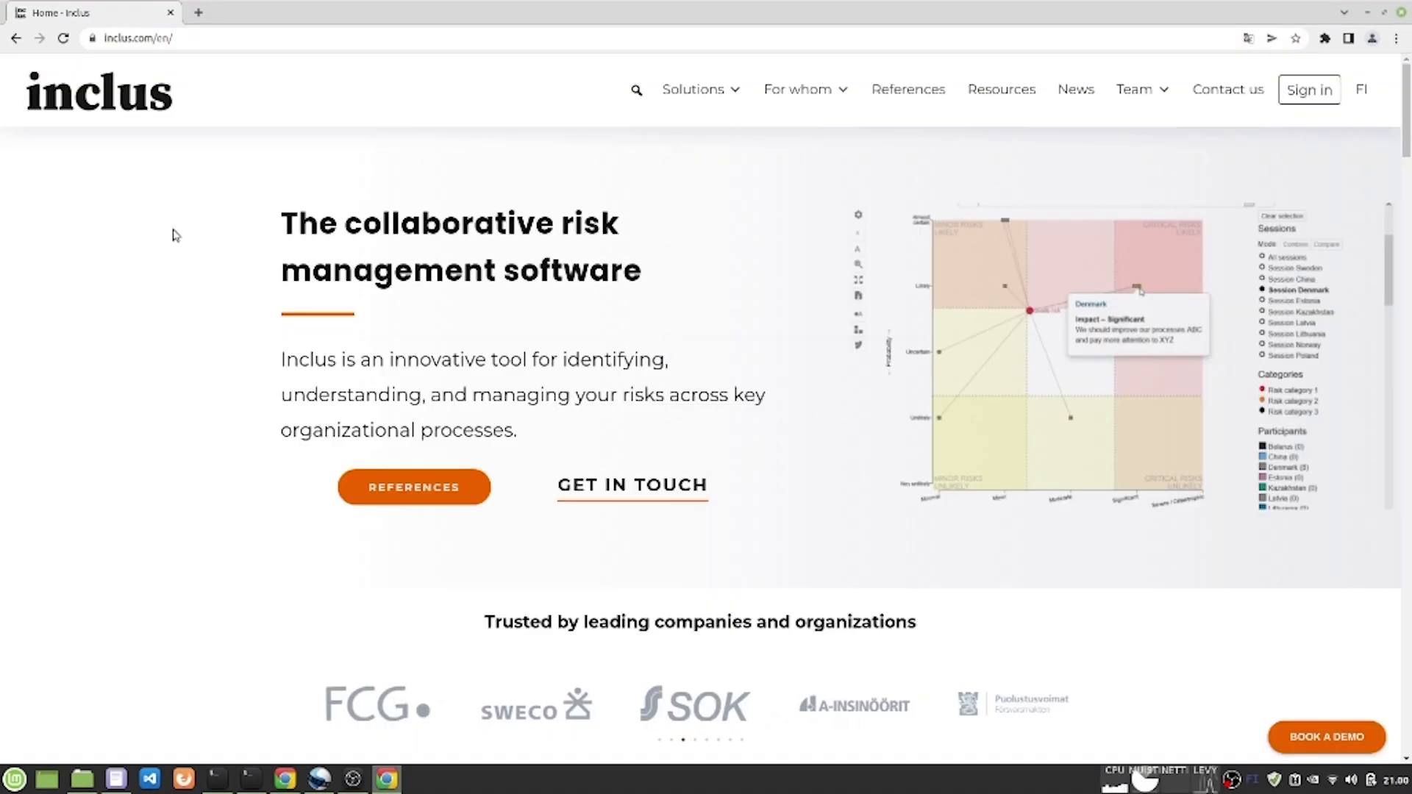
click(385, 42)
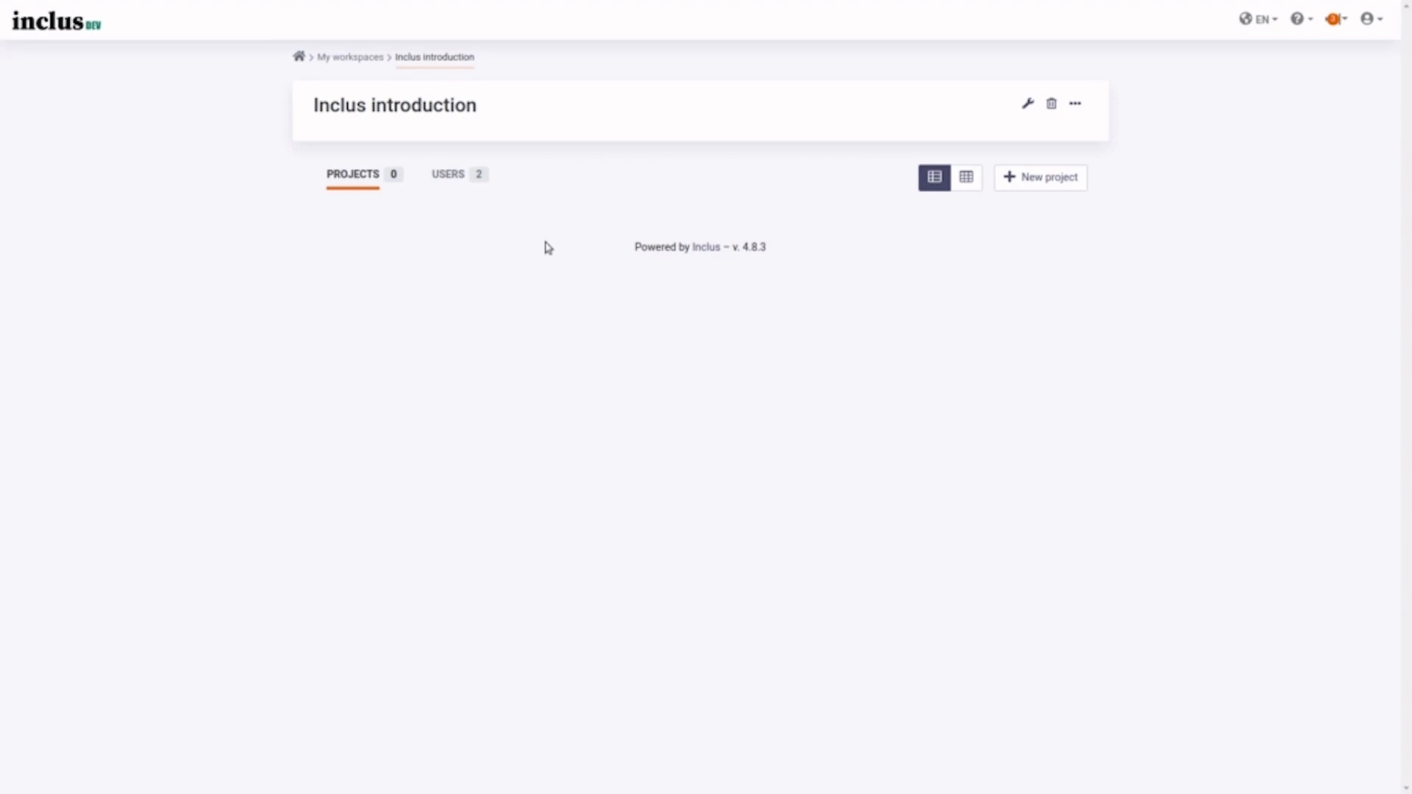
- Create a project titled 'New Project' from the Project Risk Management template
click(1009, 179)
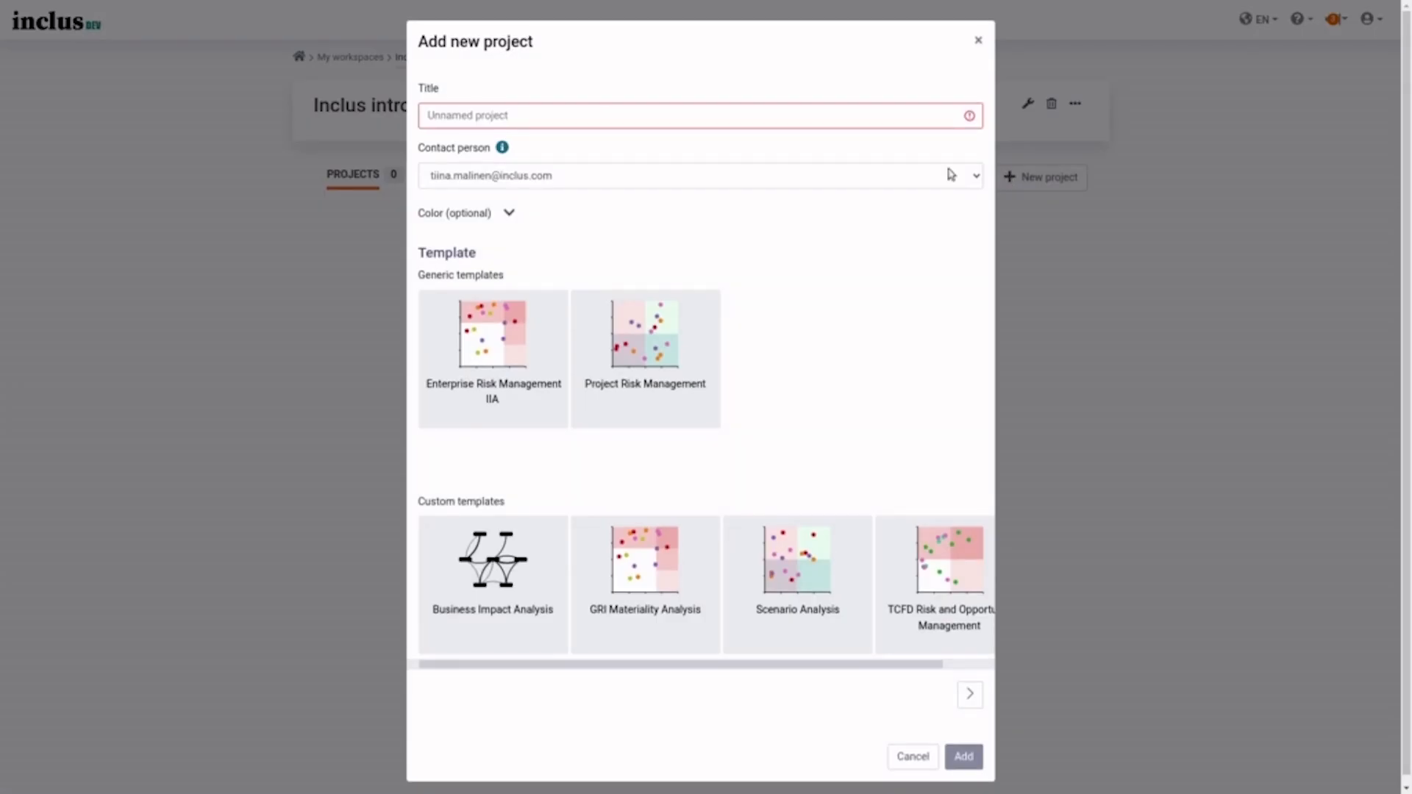
click(751, 110)
text(New Project)
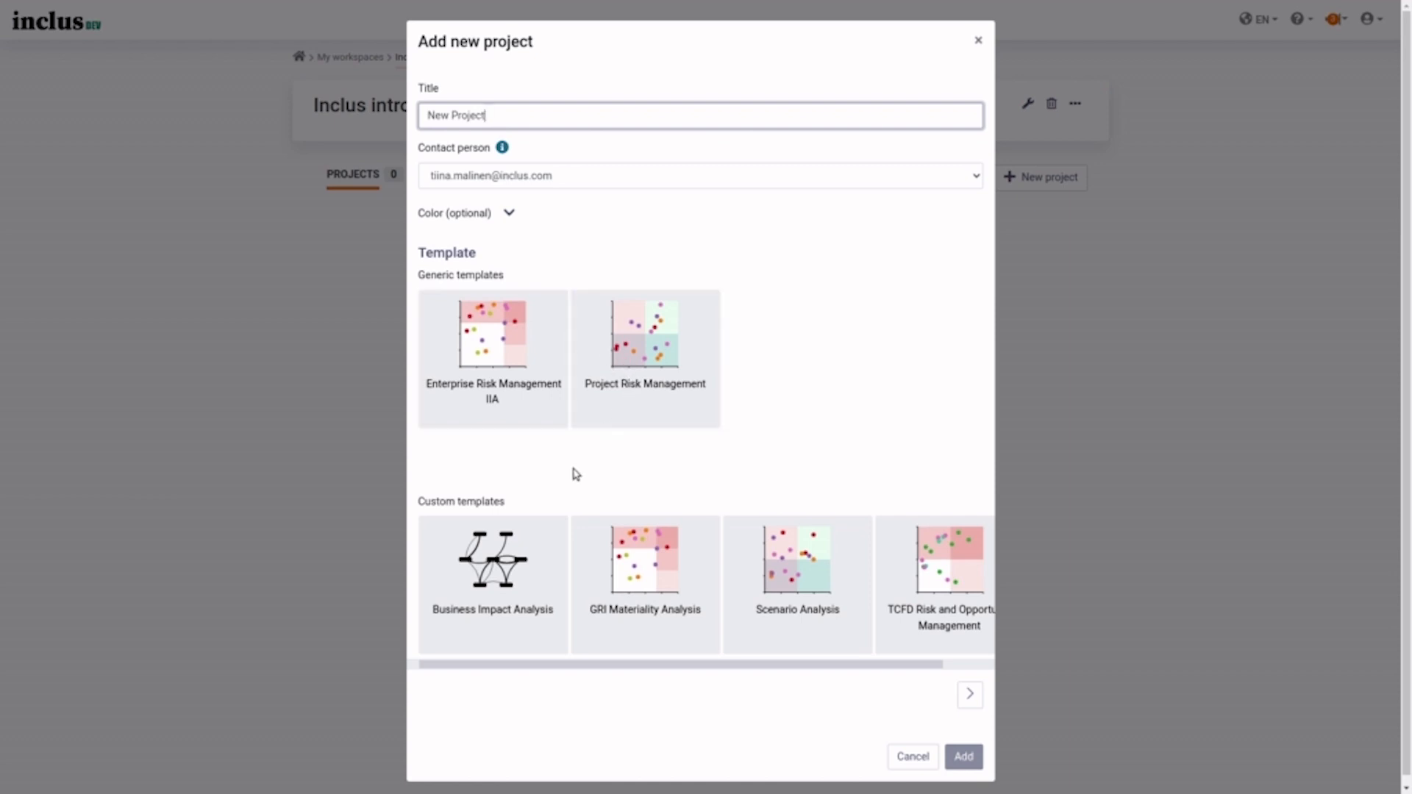
drag(808, 665, 862, 669)
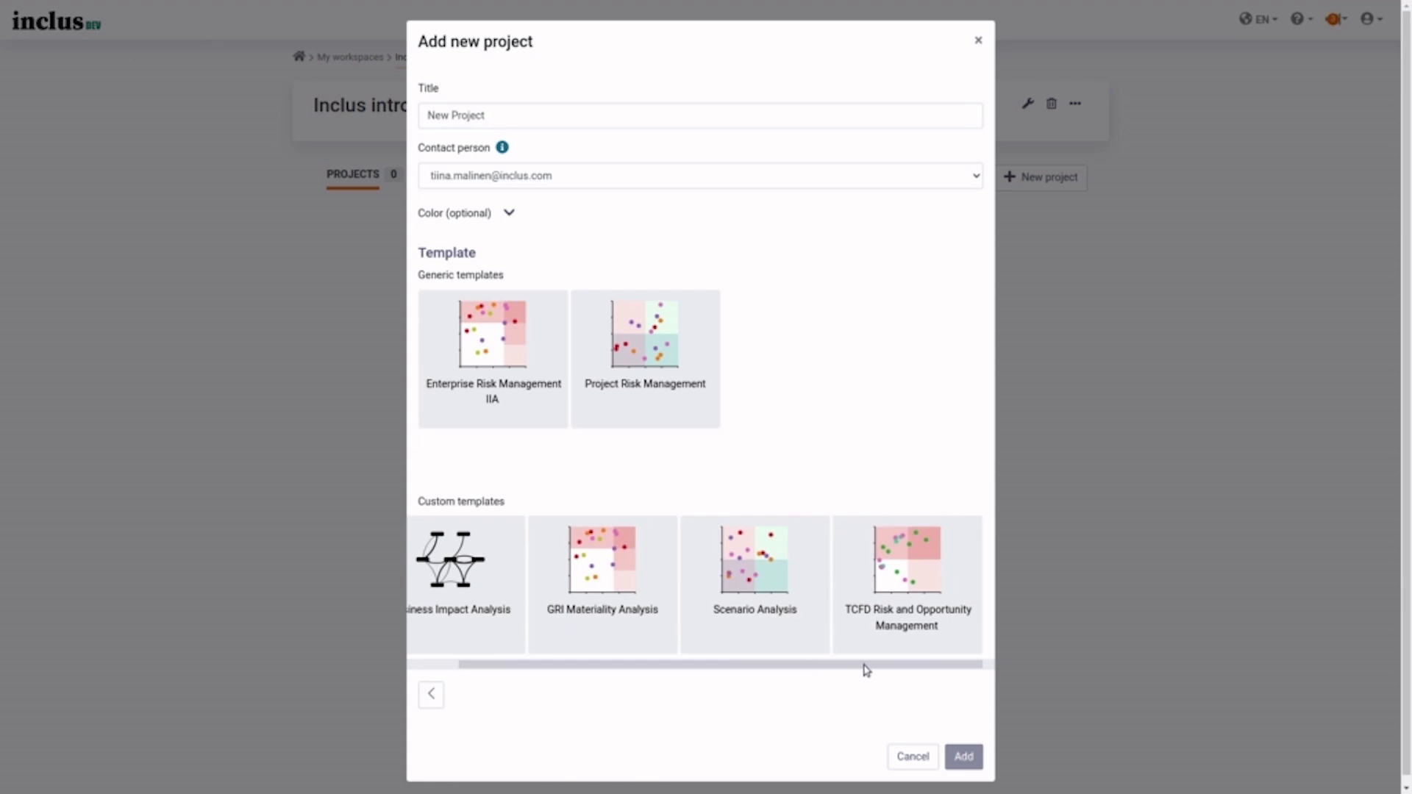
click(649, 344)
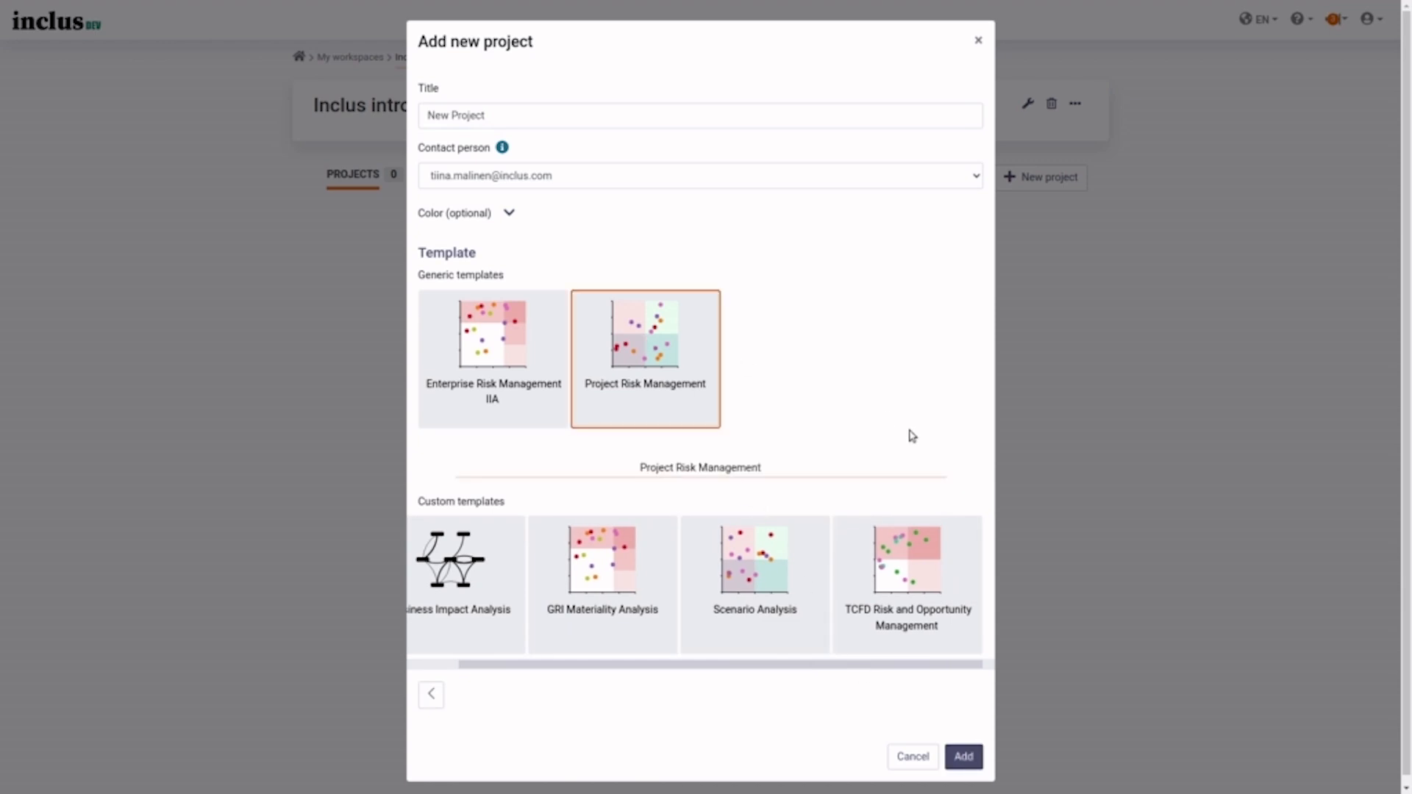
click(970, 764)
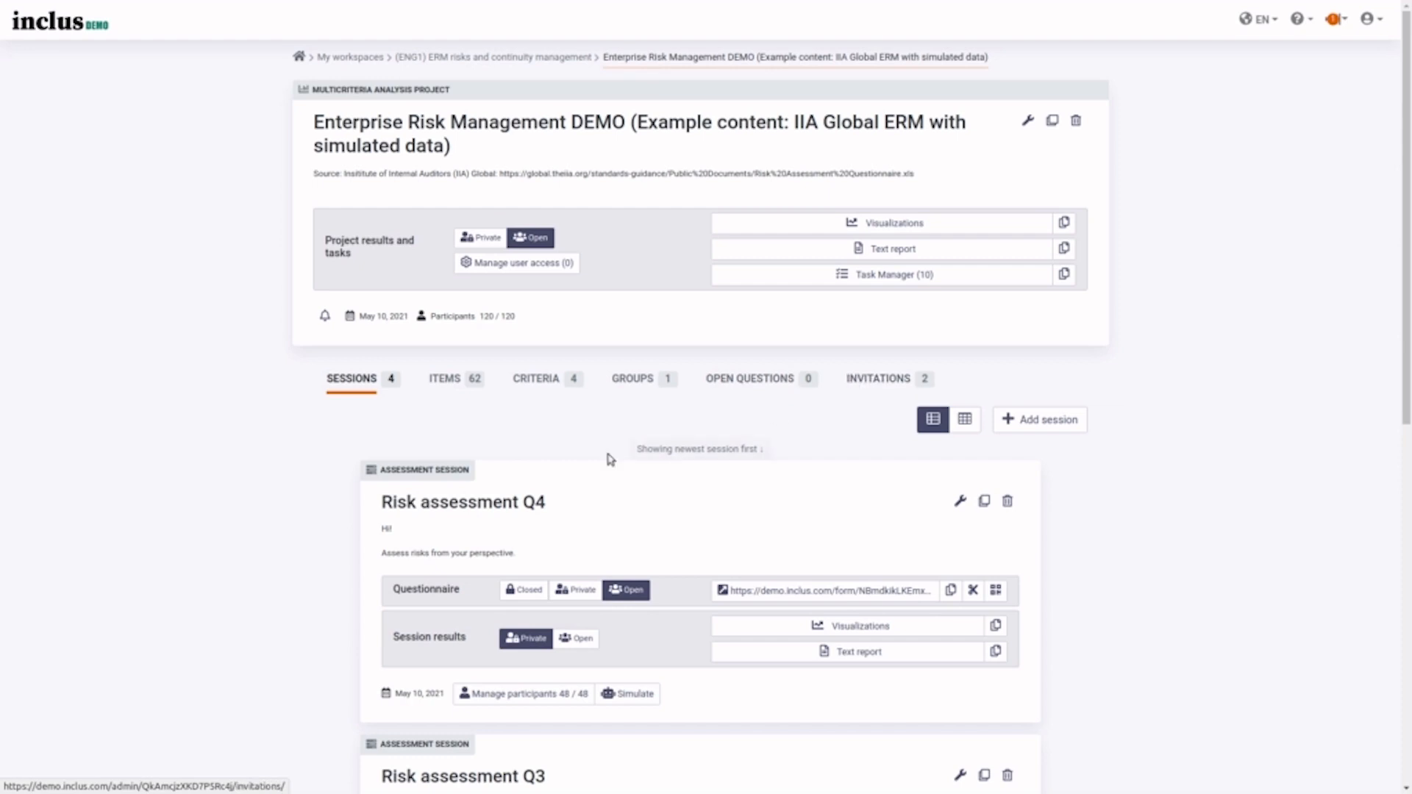
- Add a 'New risk' item tagged Important under New category in the ITEMS list
click(453, 380)
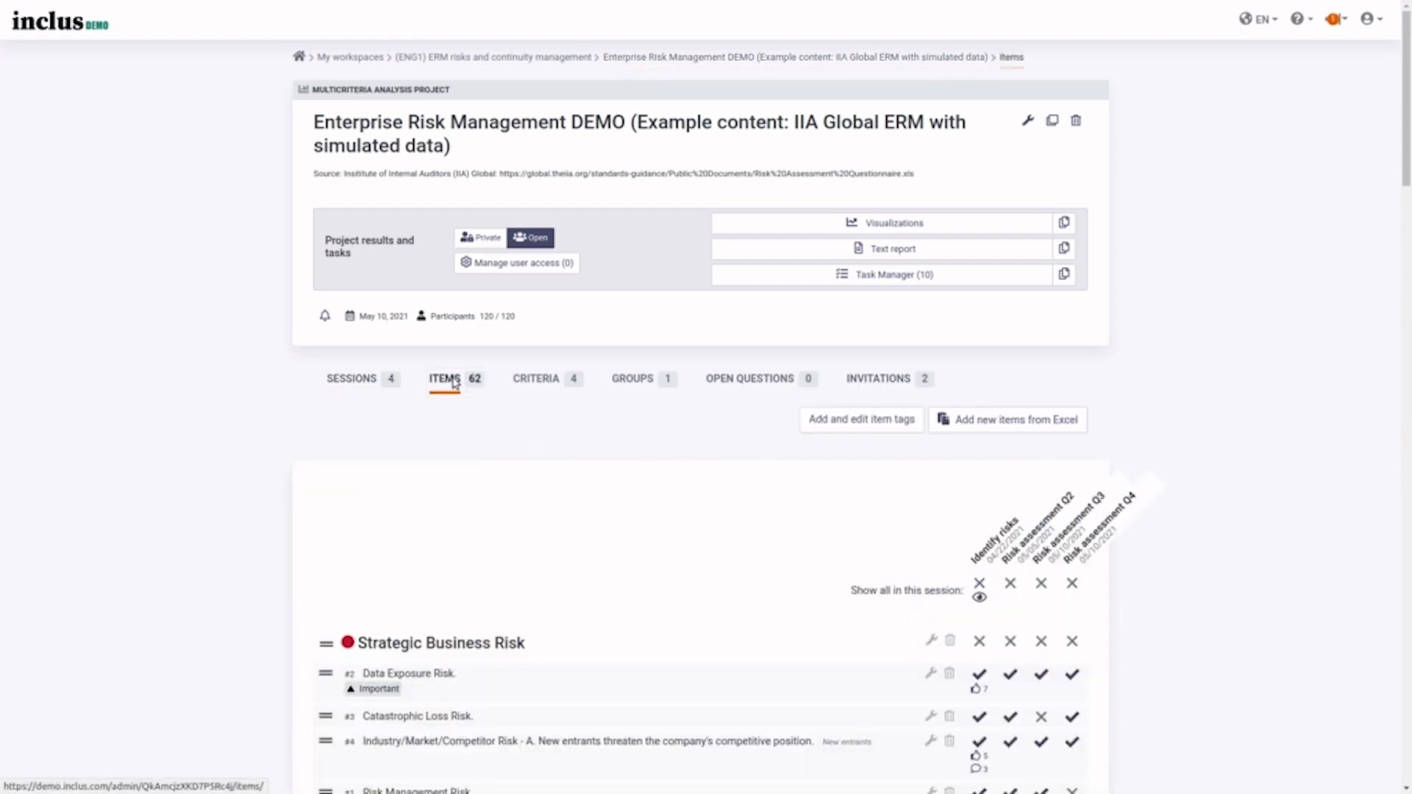
scroll(804, 541, down, 5)
scroll(804, 542, down, 20)
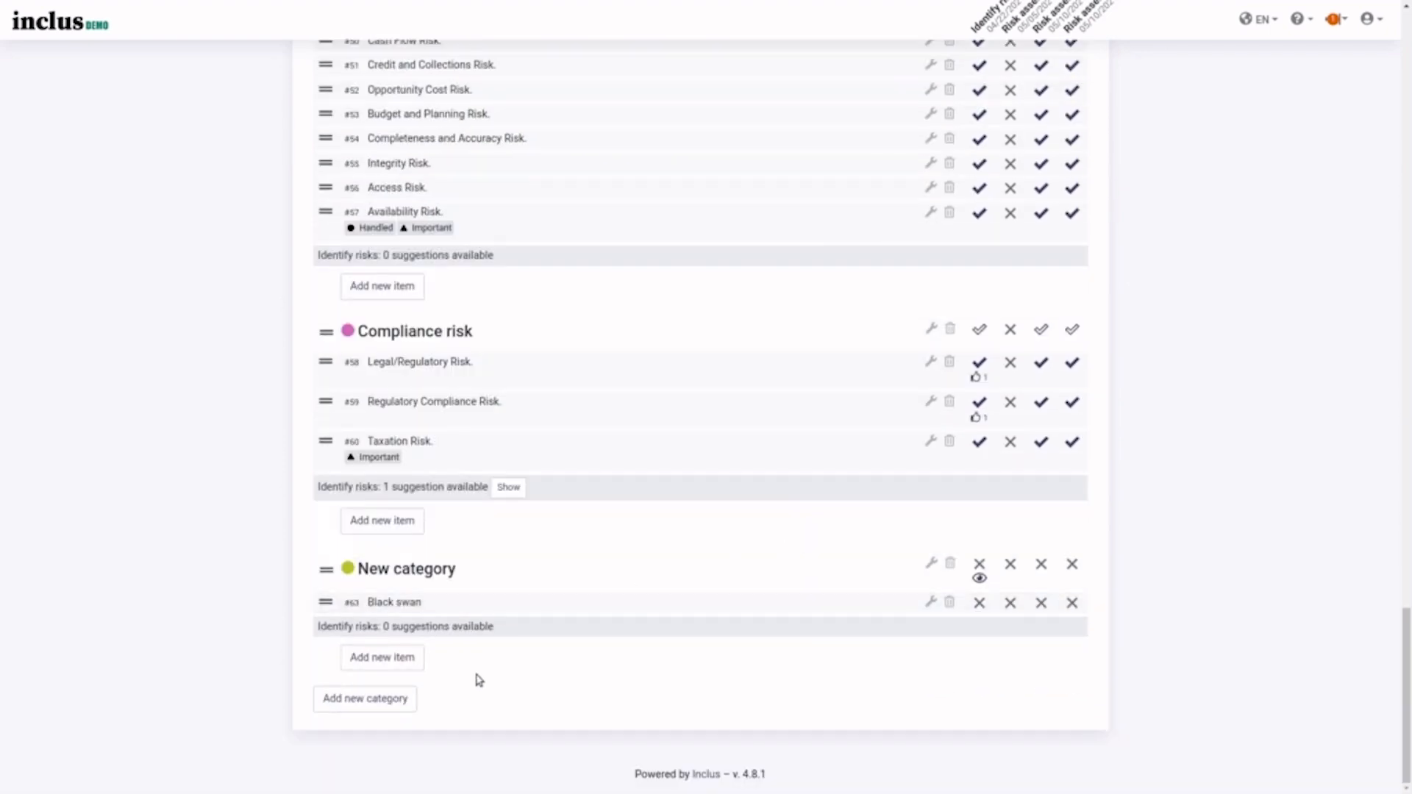
click(406, 657)
click(722, 126)
text(New risk)
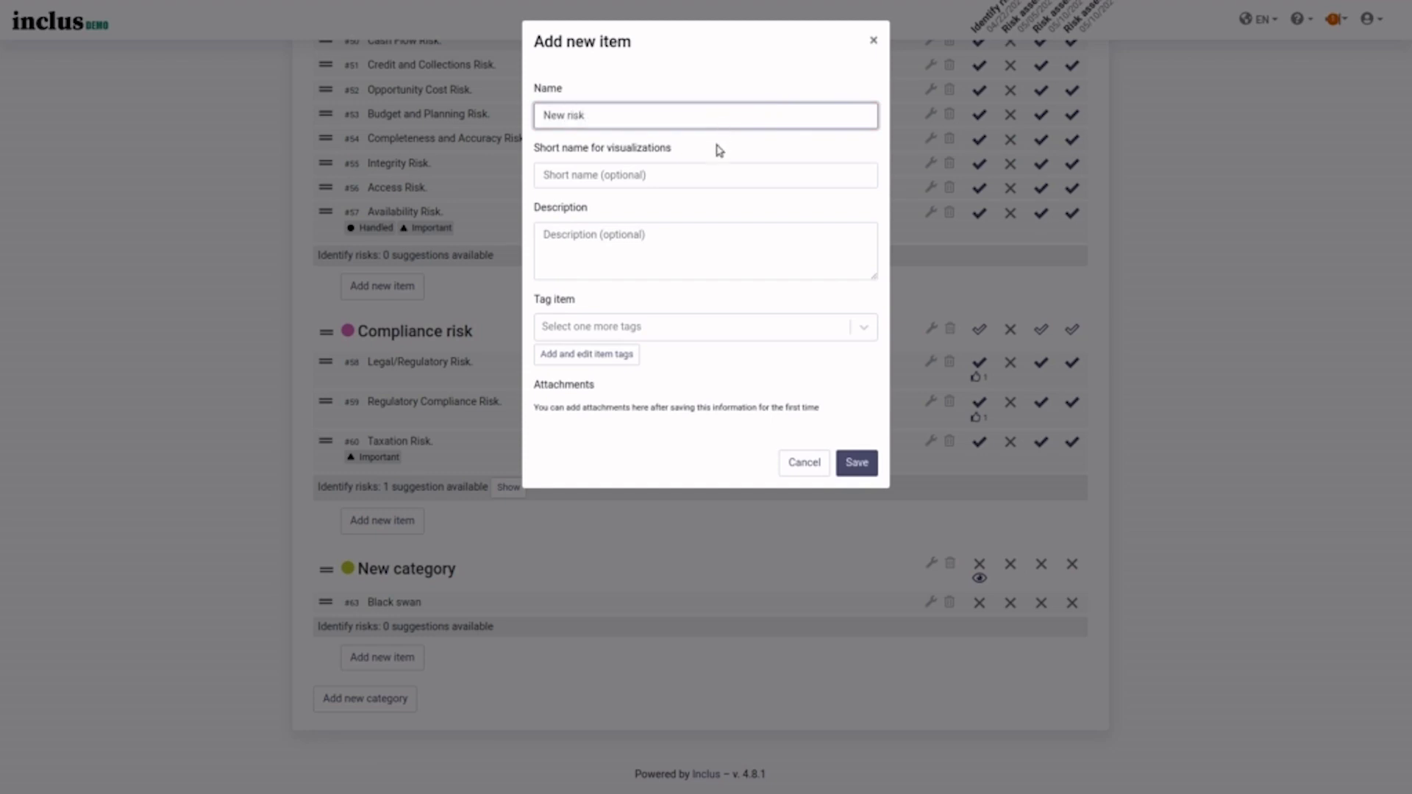
click(716, 243)
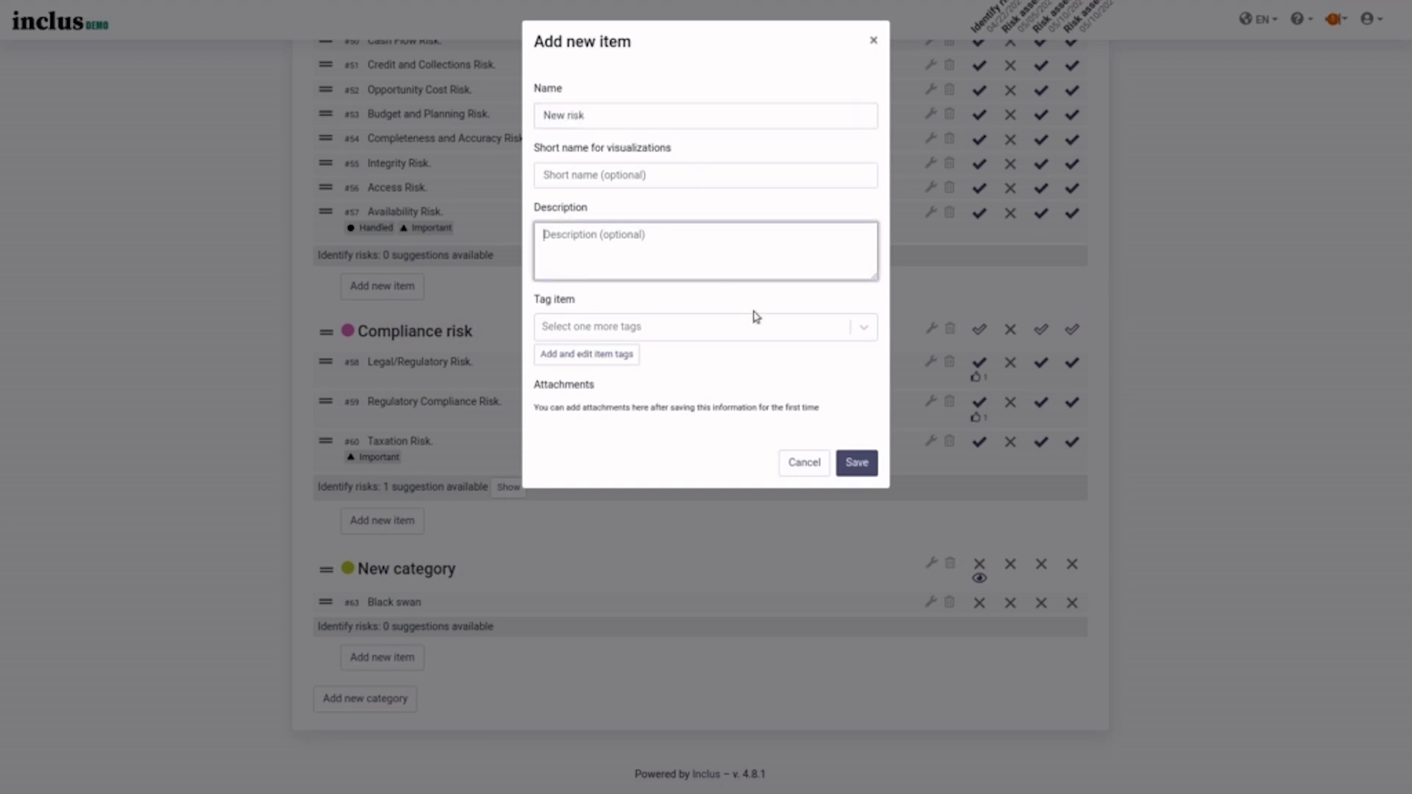
click(701, 330)
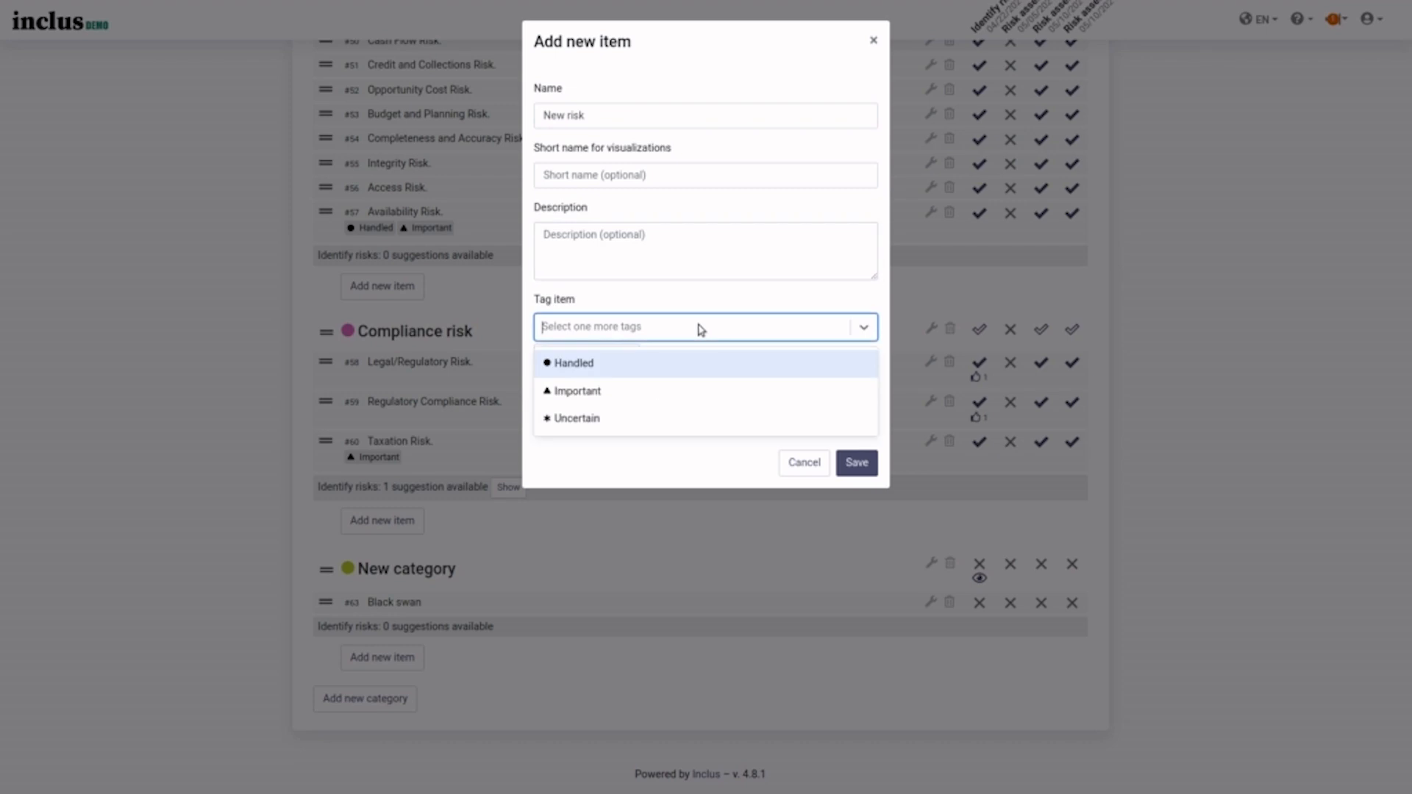
click(607, 392)
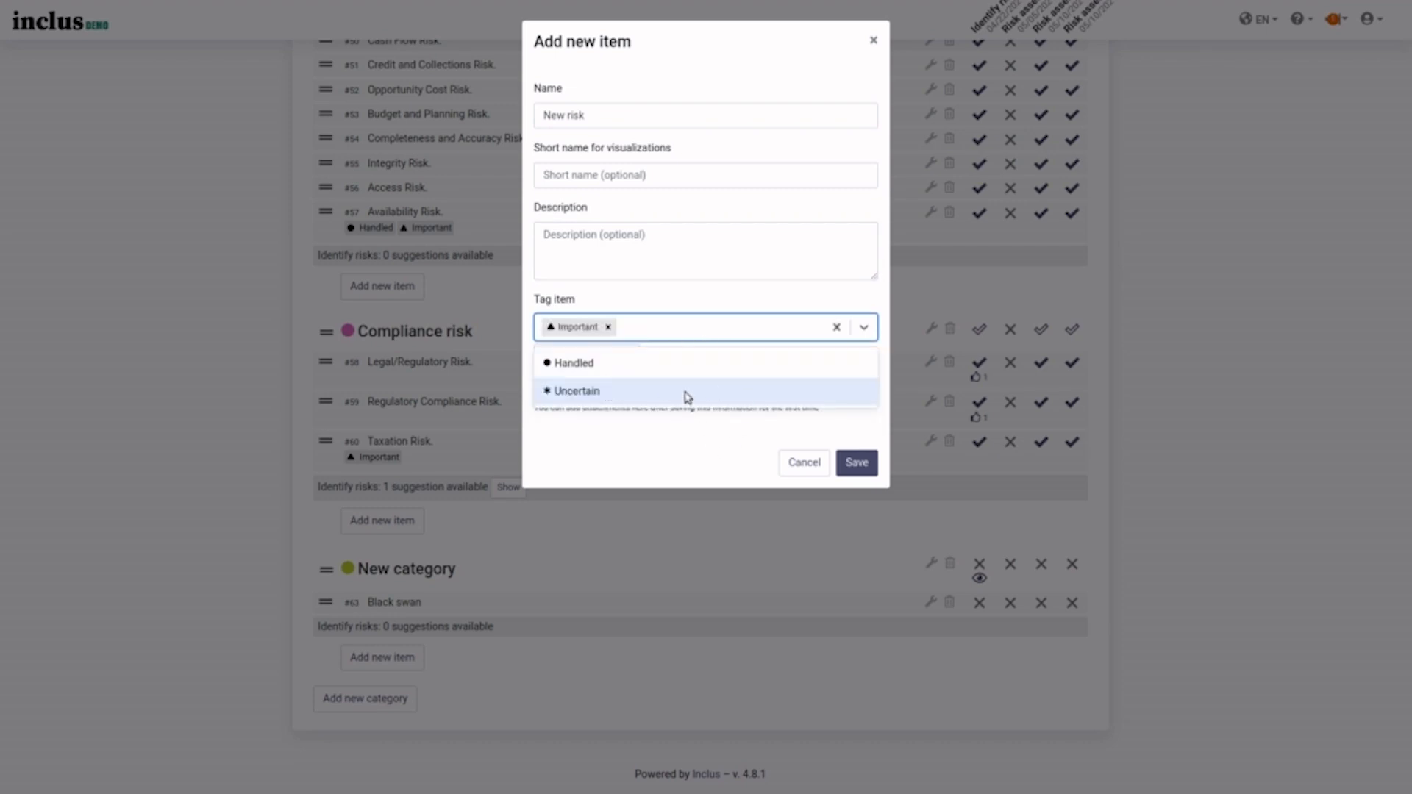
click(720, 452)
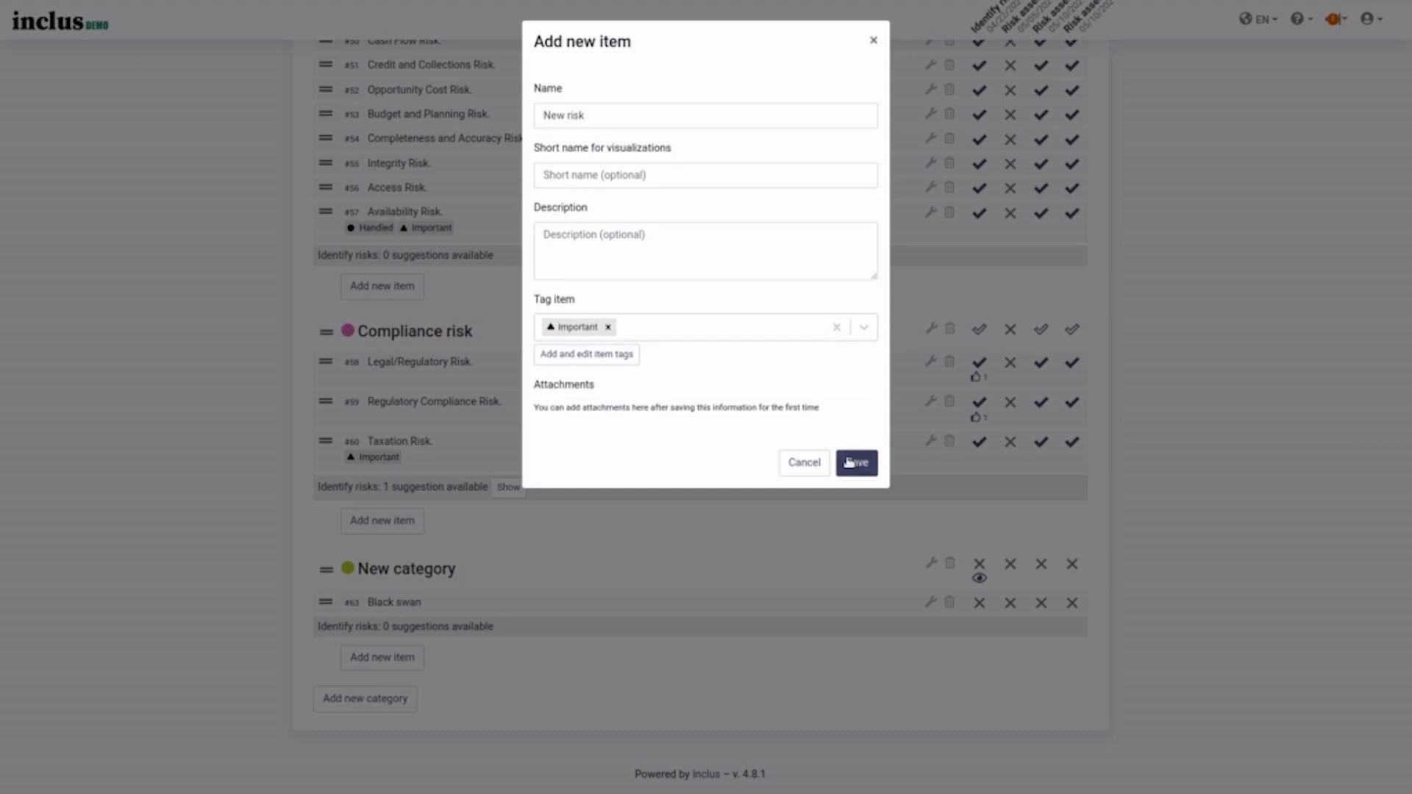
click(848, 462)
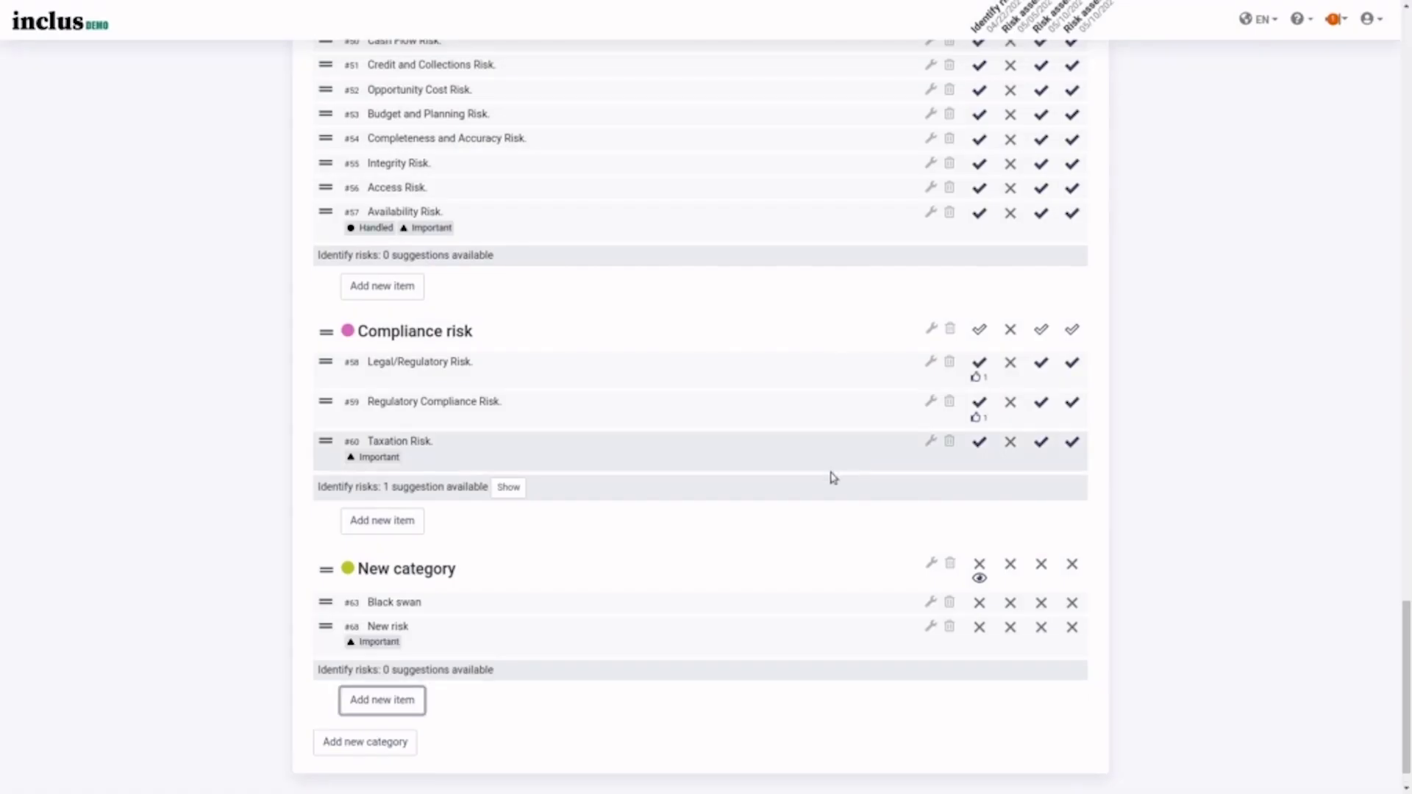
drag(324, 637, 321, 228)
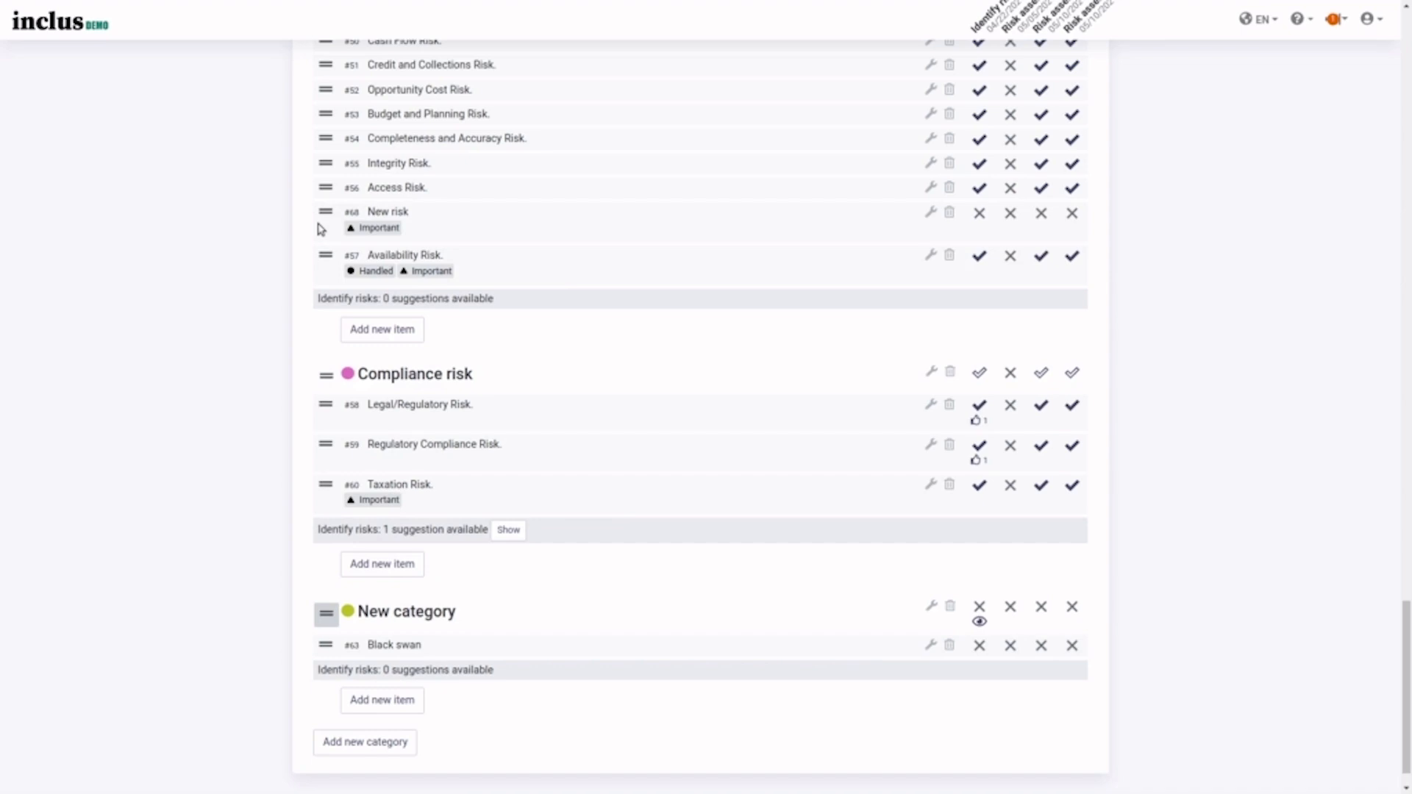
scroll(645, 299, up, 8)
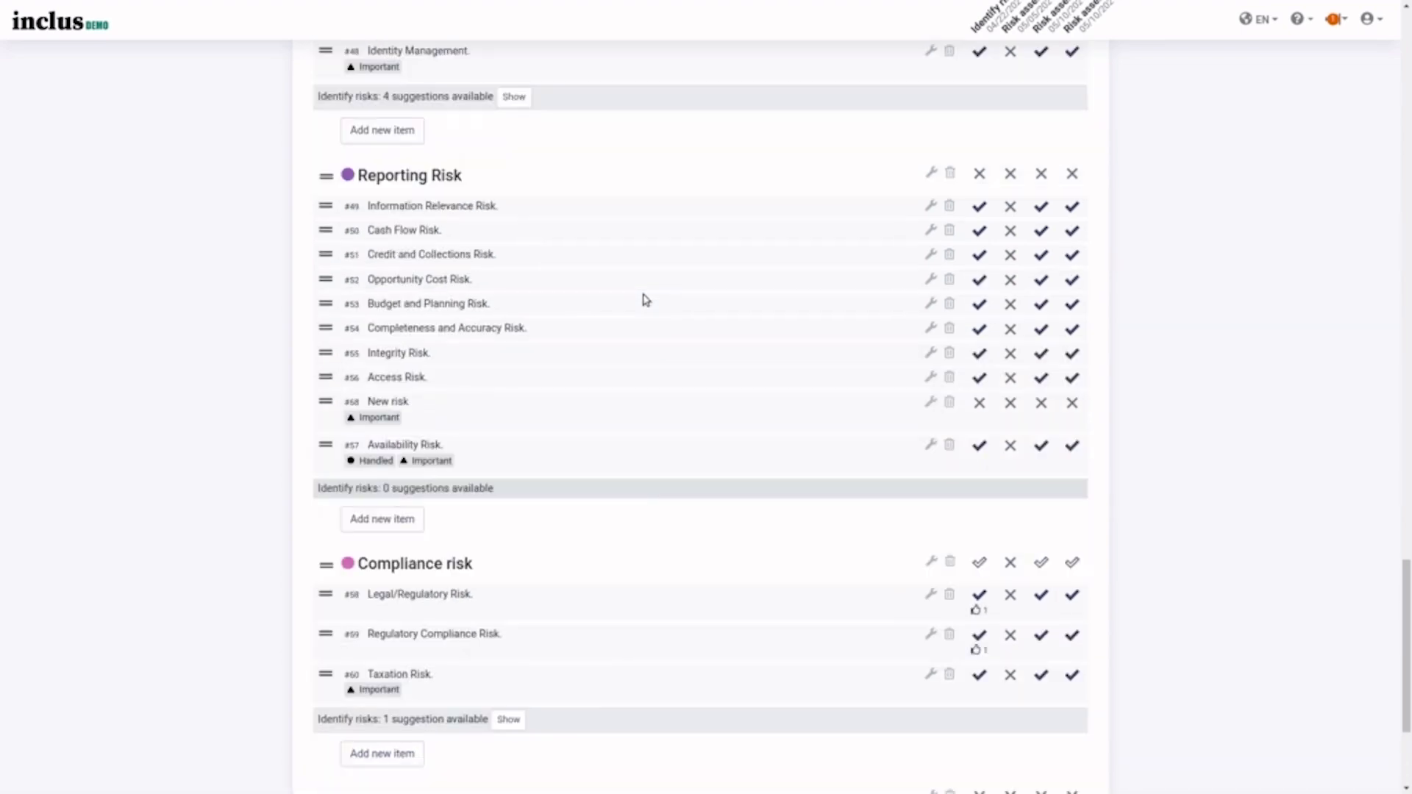
scroll(644, 299, up, 20)
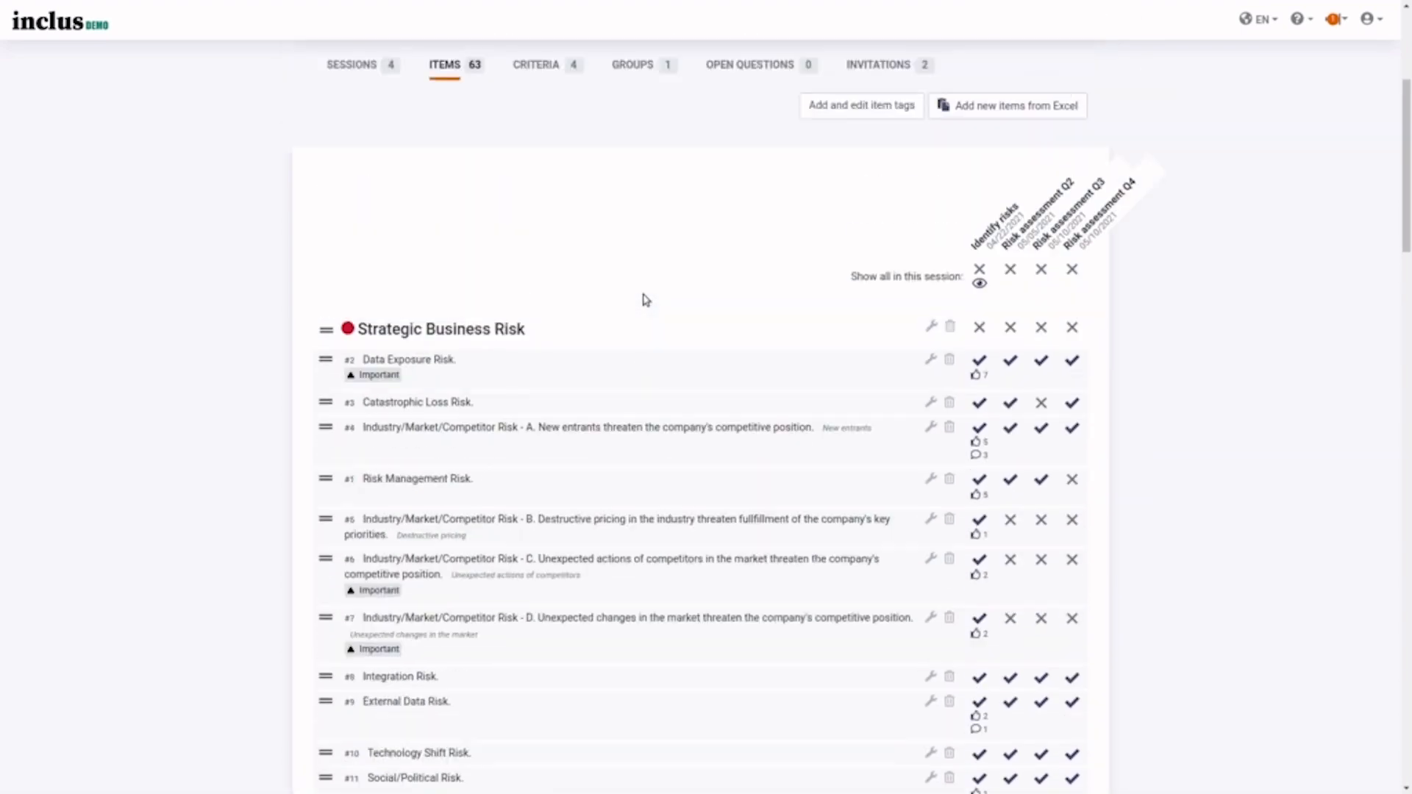
click(989, 346)
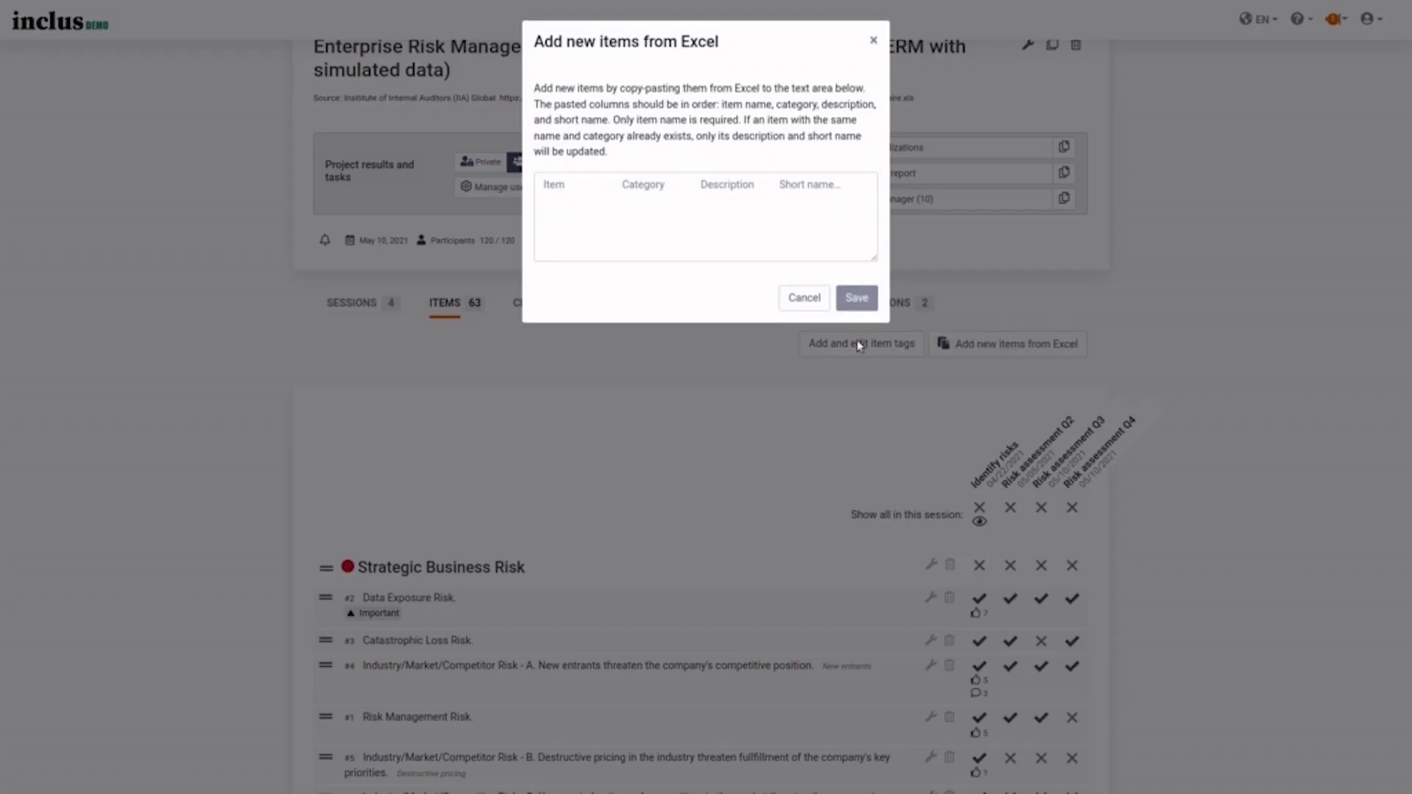
click(804, 298)
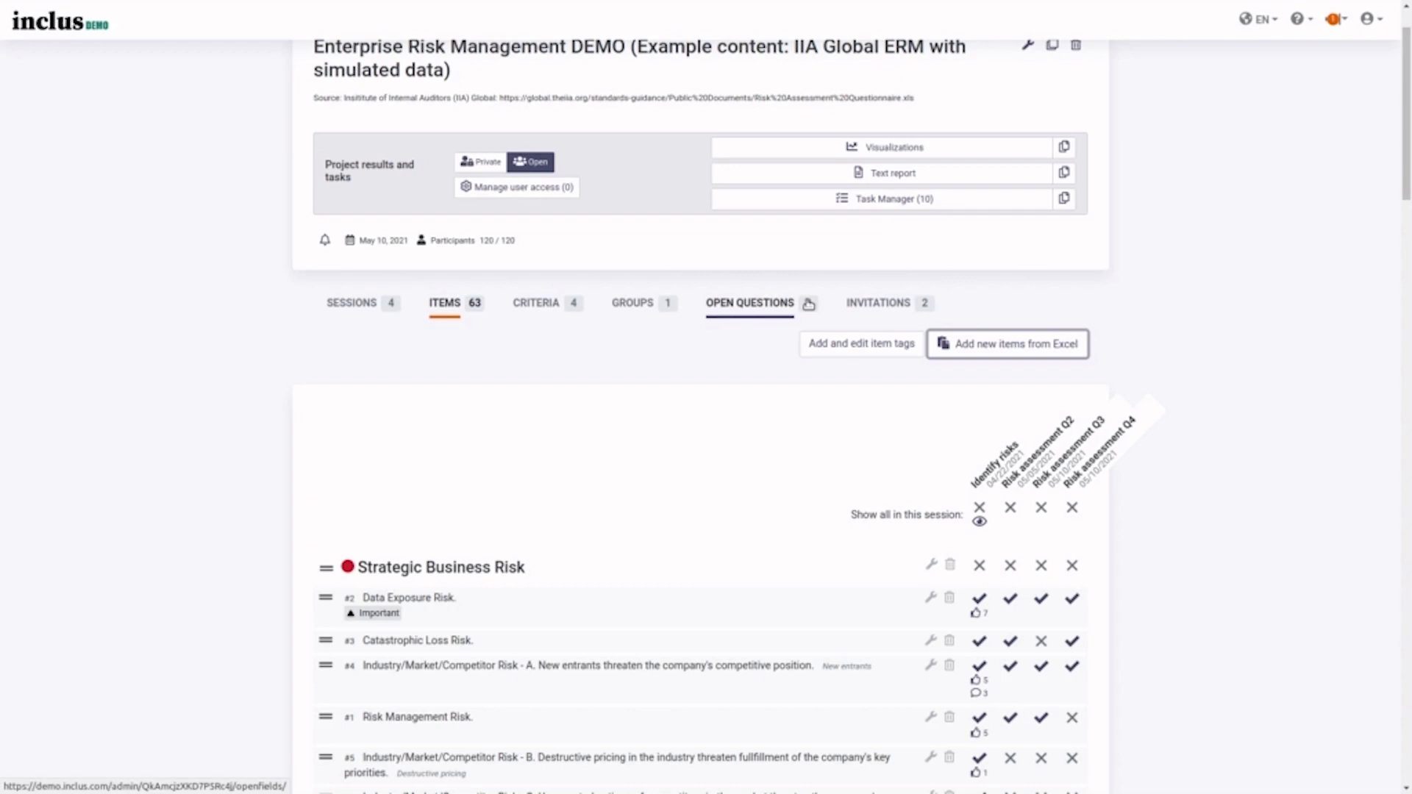
- Edit the Likelihood criterion and set its colour to pink (#e377c2)
click(537, 303)
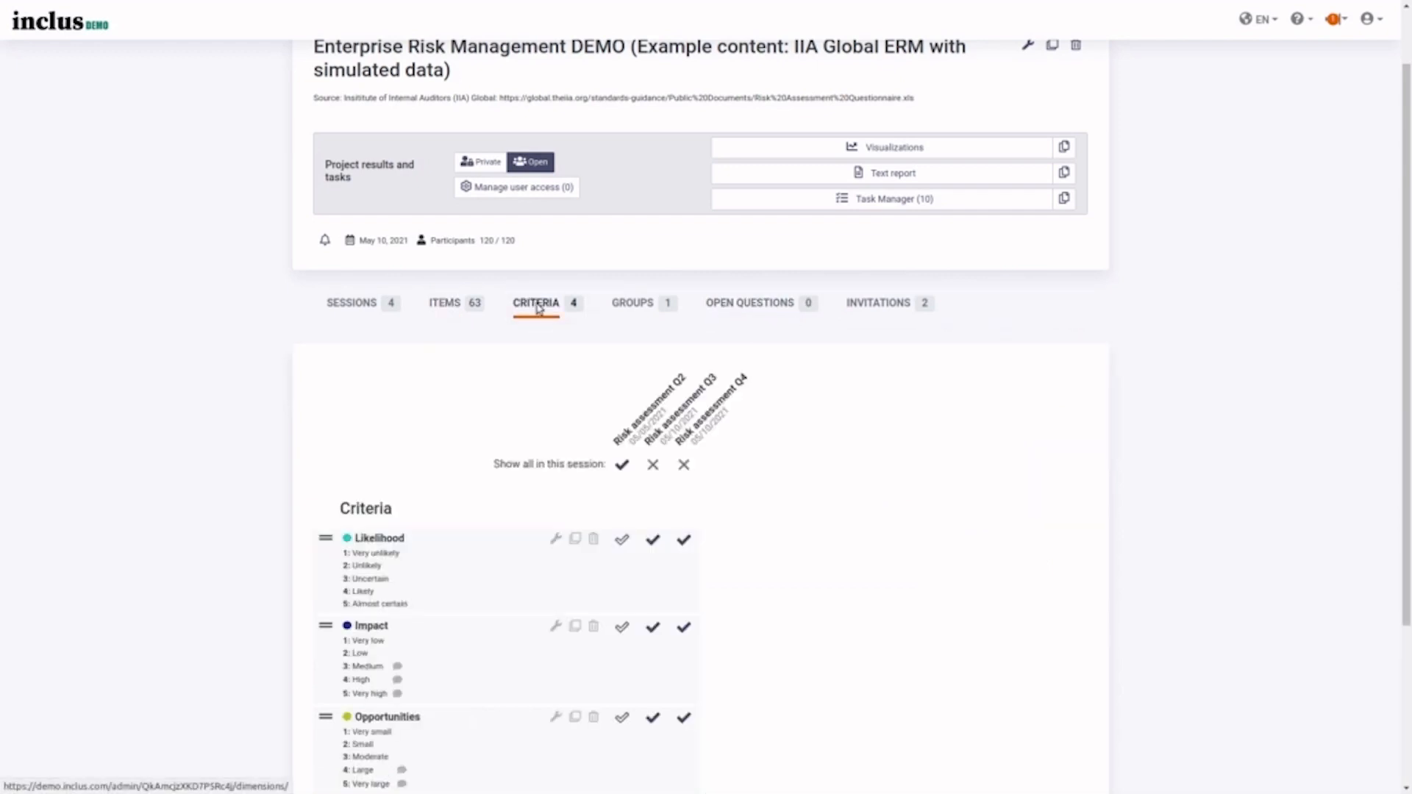
scroll(510, 413, down, 3)
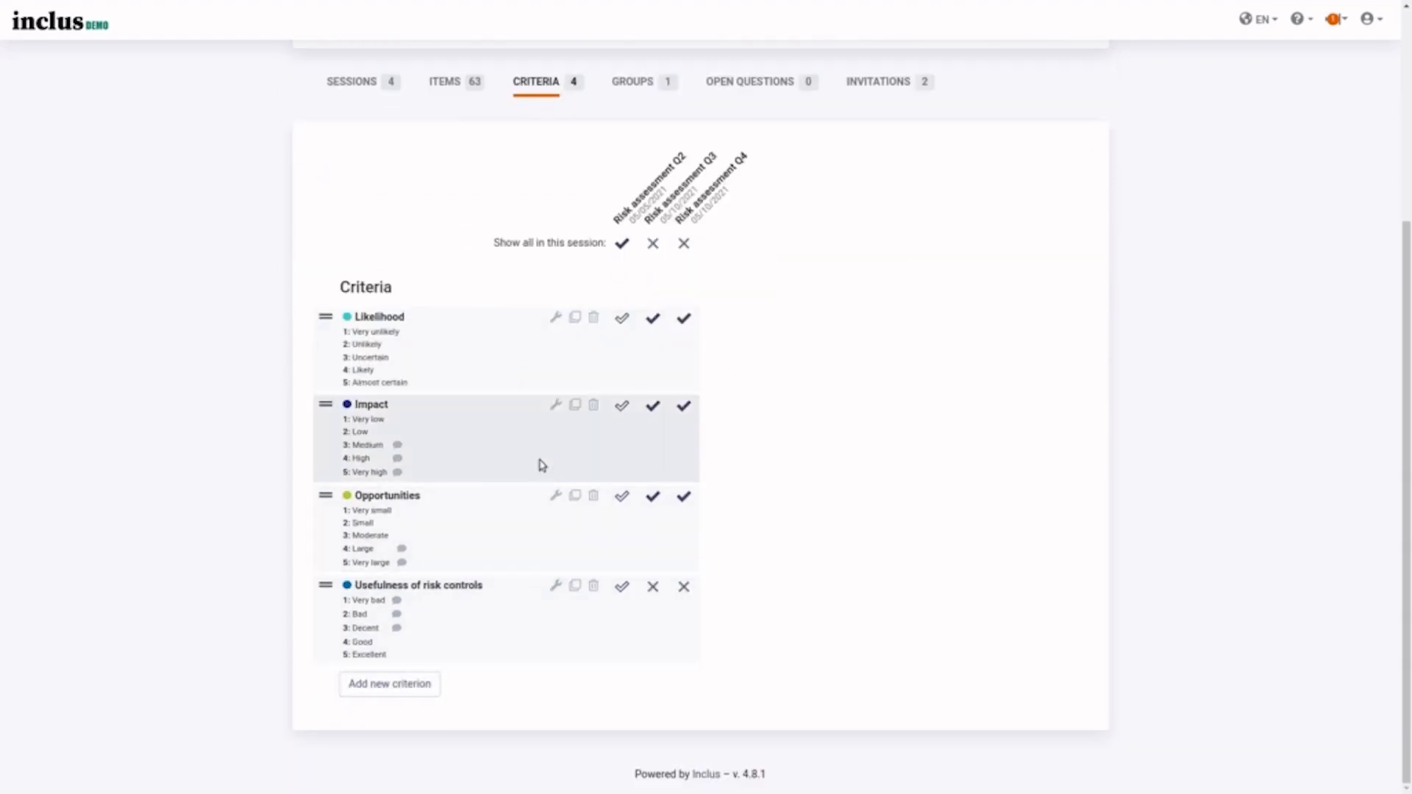
click(556, 318)
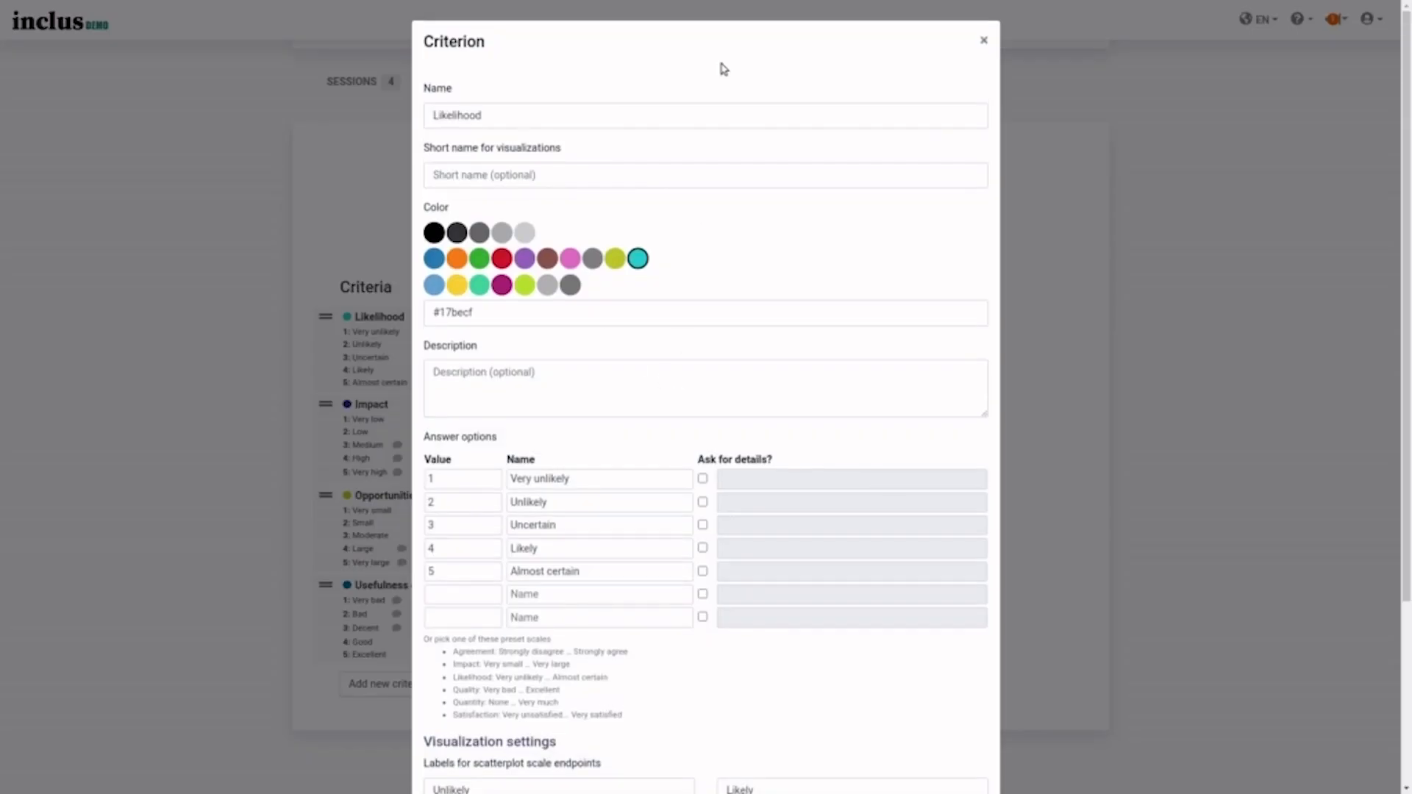
click(741, 112)
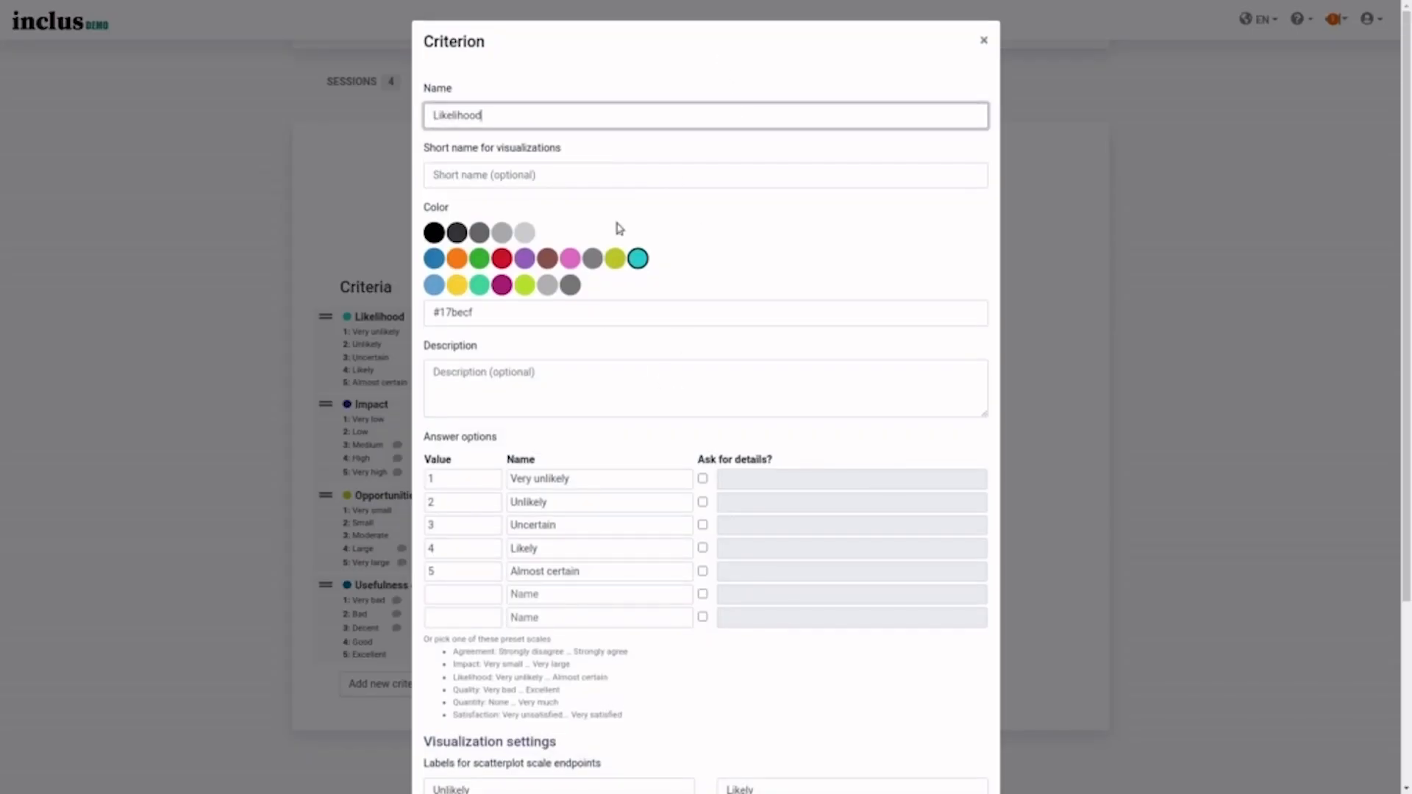
click(620, 262)
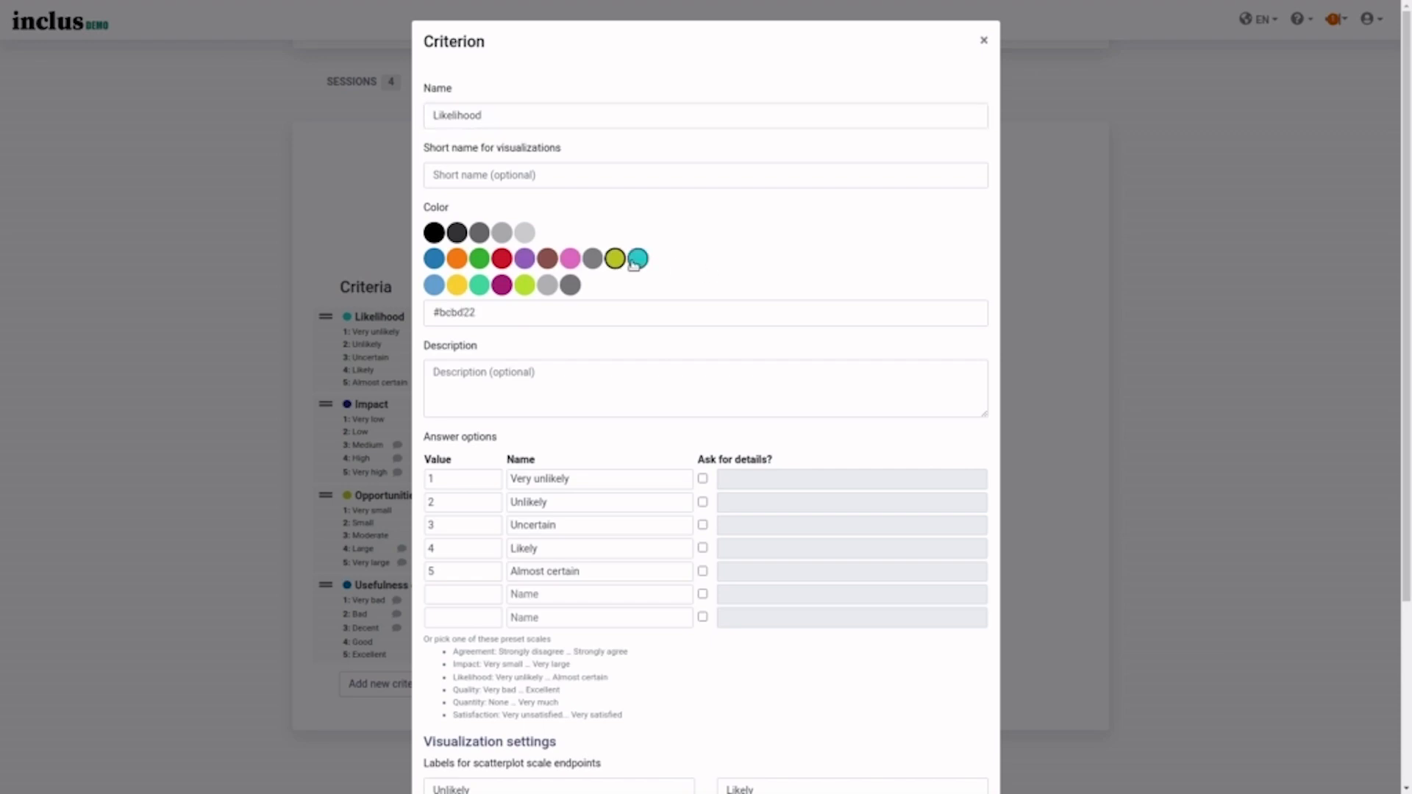
click(634, 262)
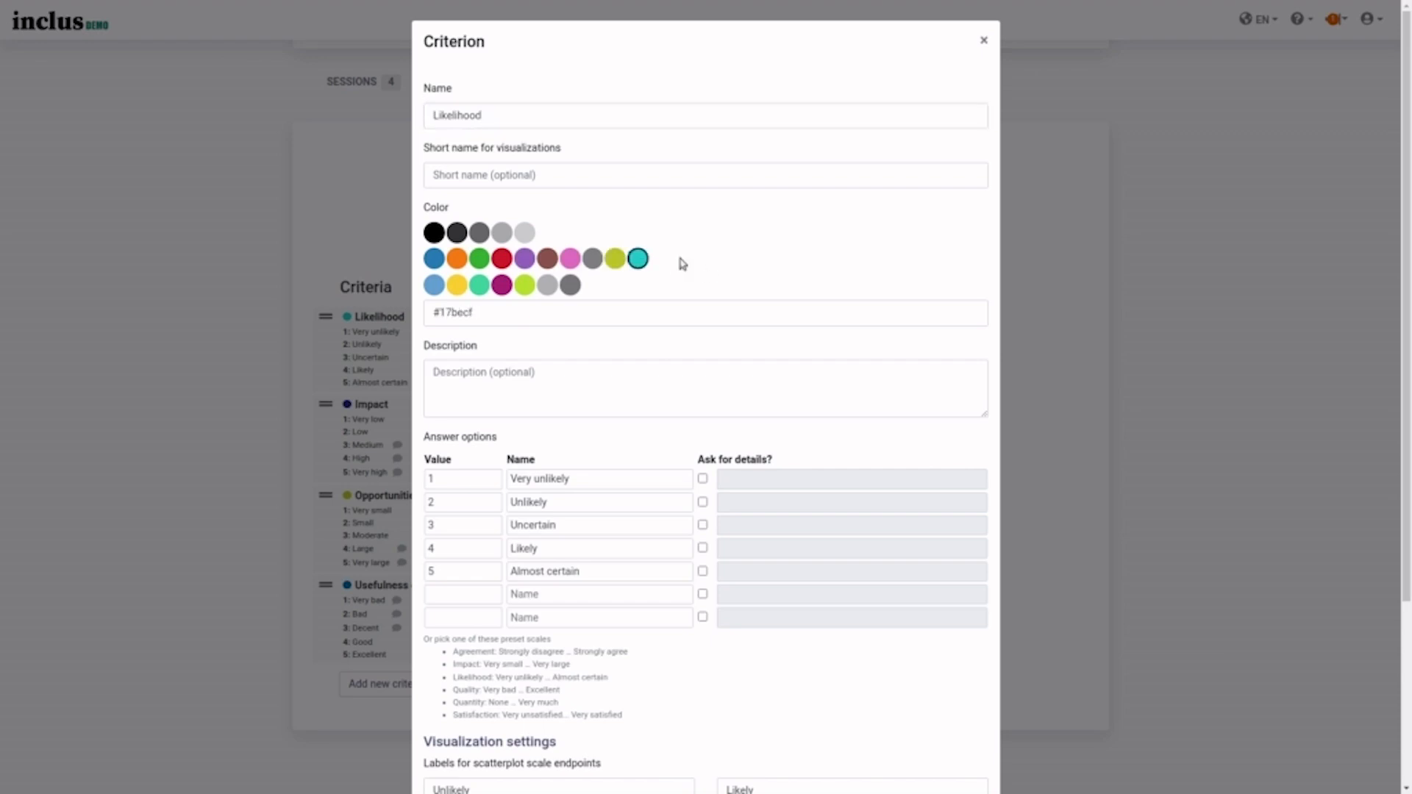
click(572, 258)
- Keep the Likelihood answer scale and ask for details on Likely and Almost certain
scroll(710, 271, down, 3)
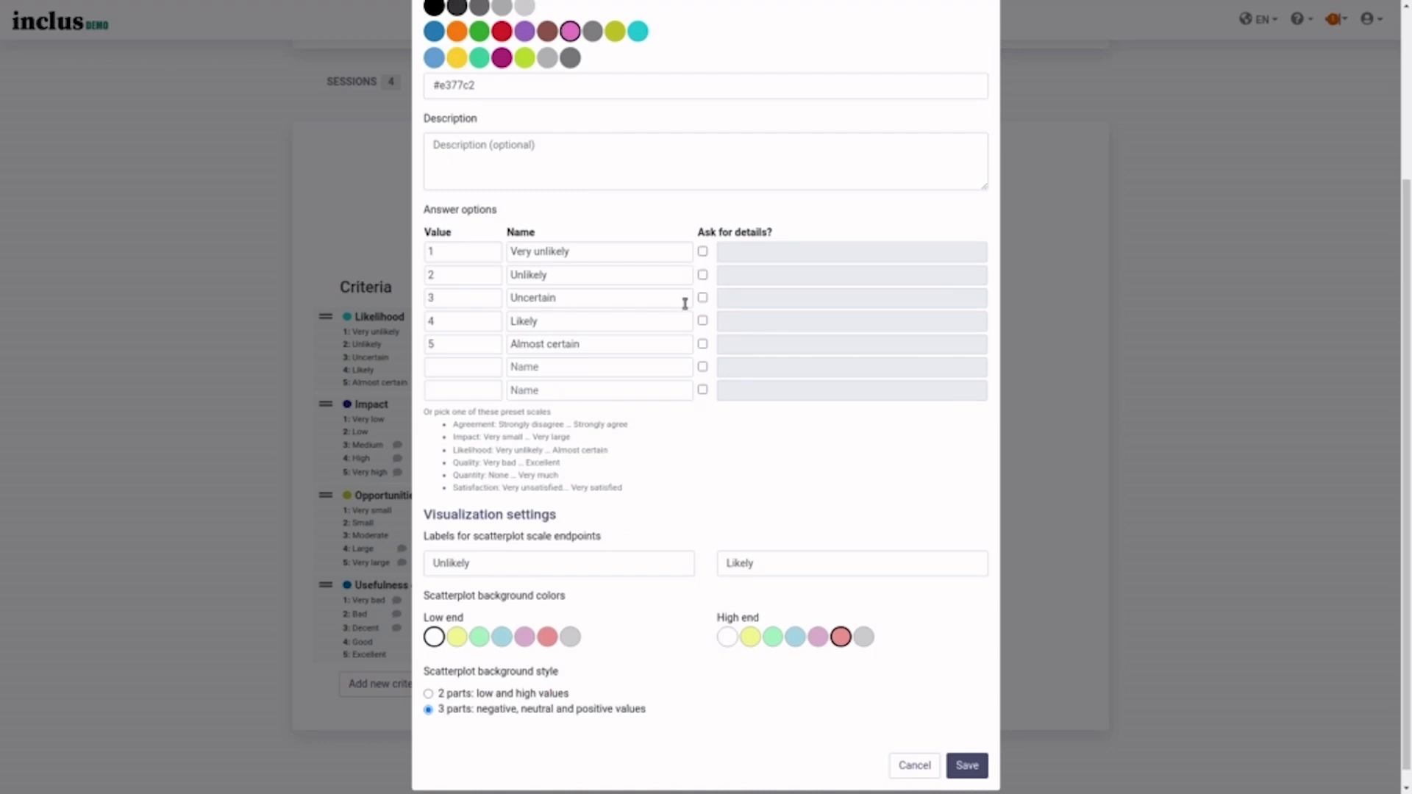
click(543, 463)
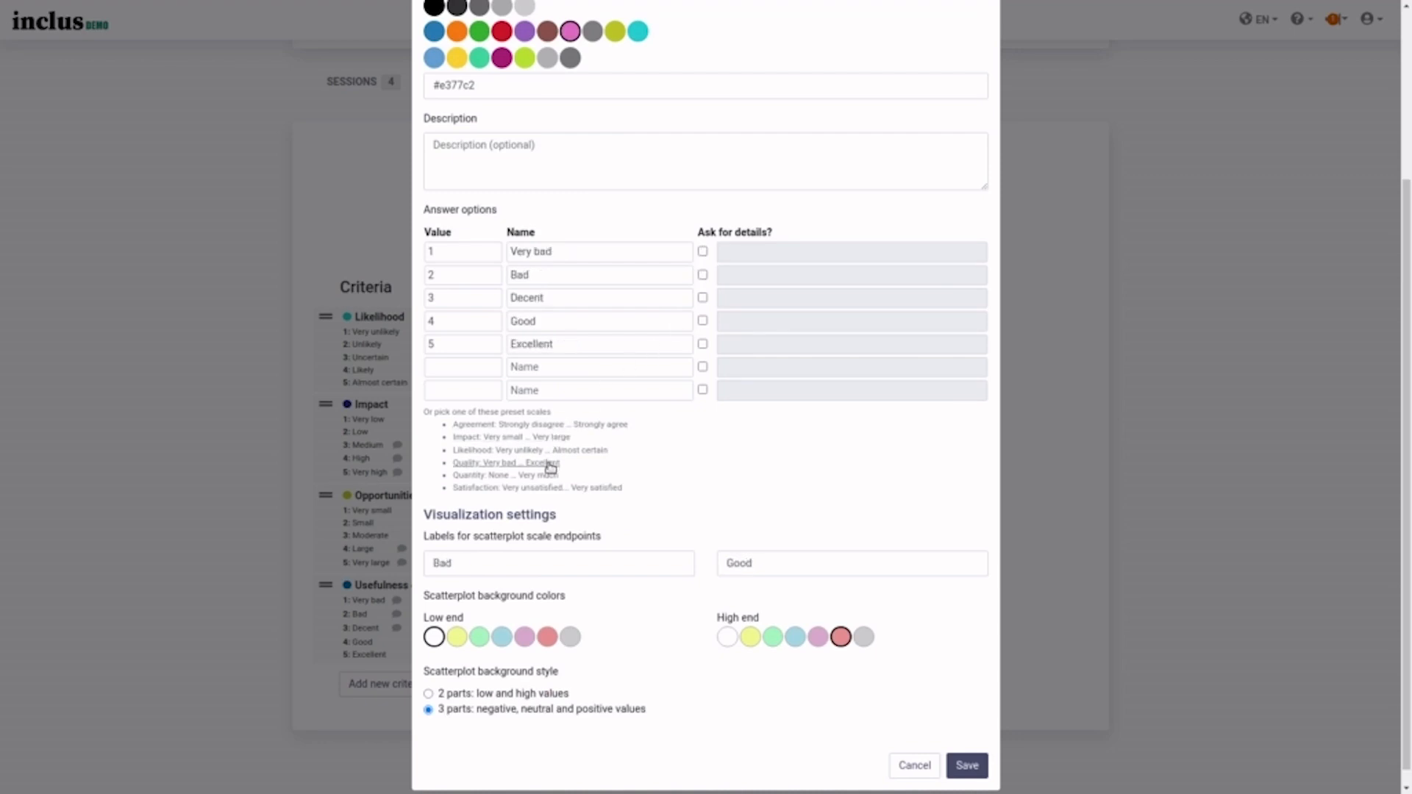
click(507, 488)
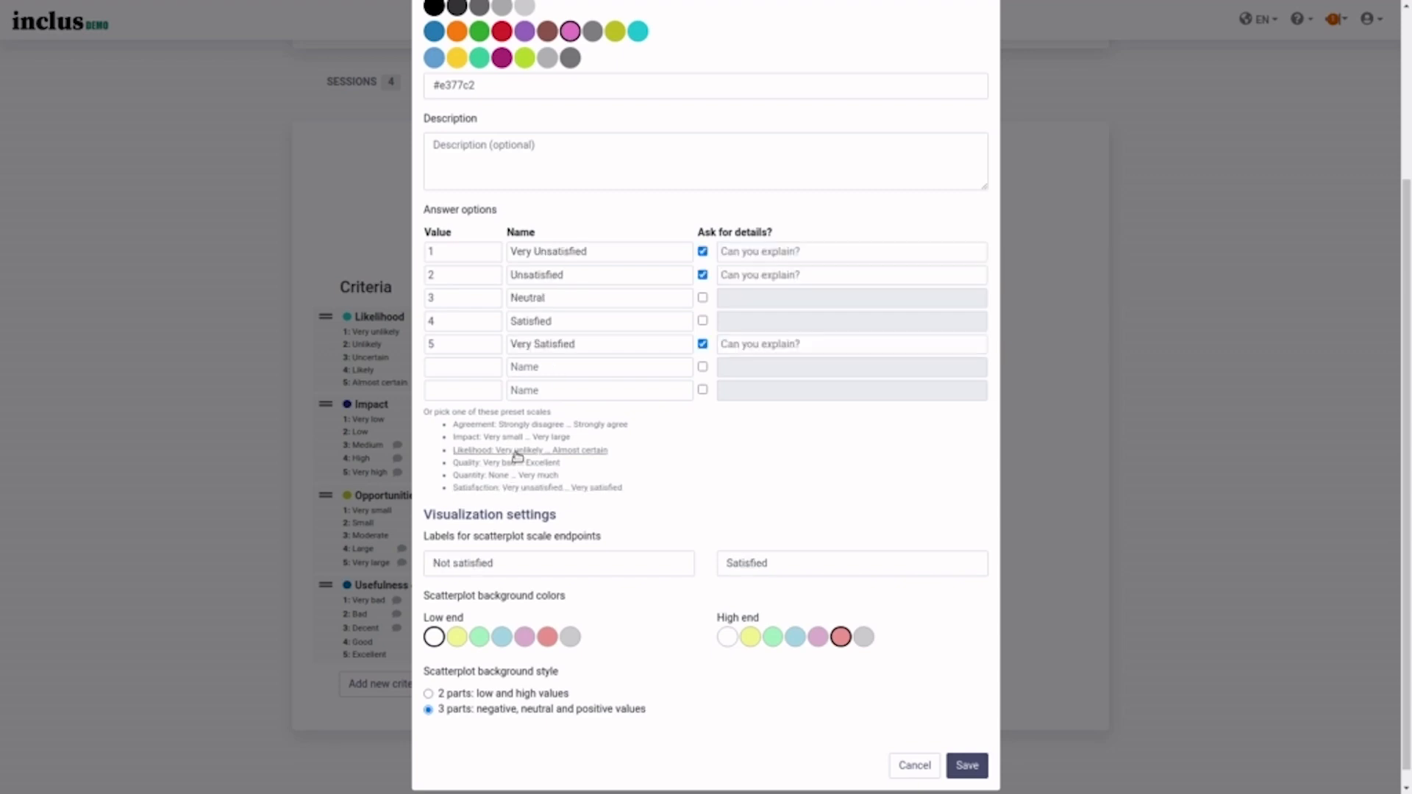
click(517, 452)
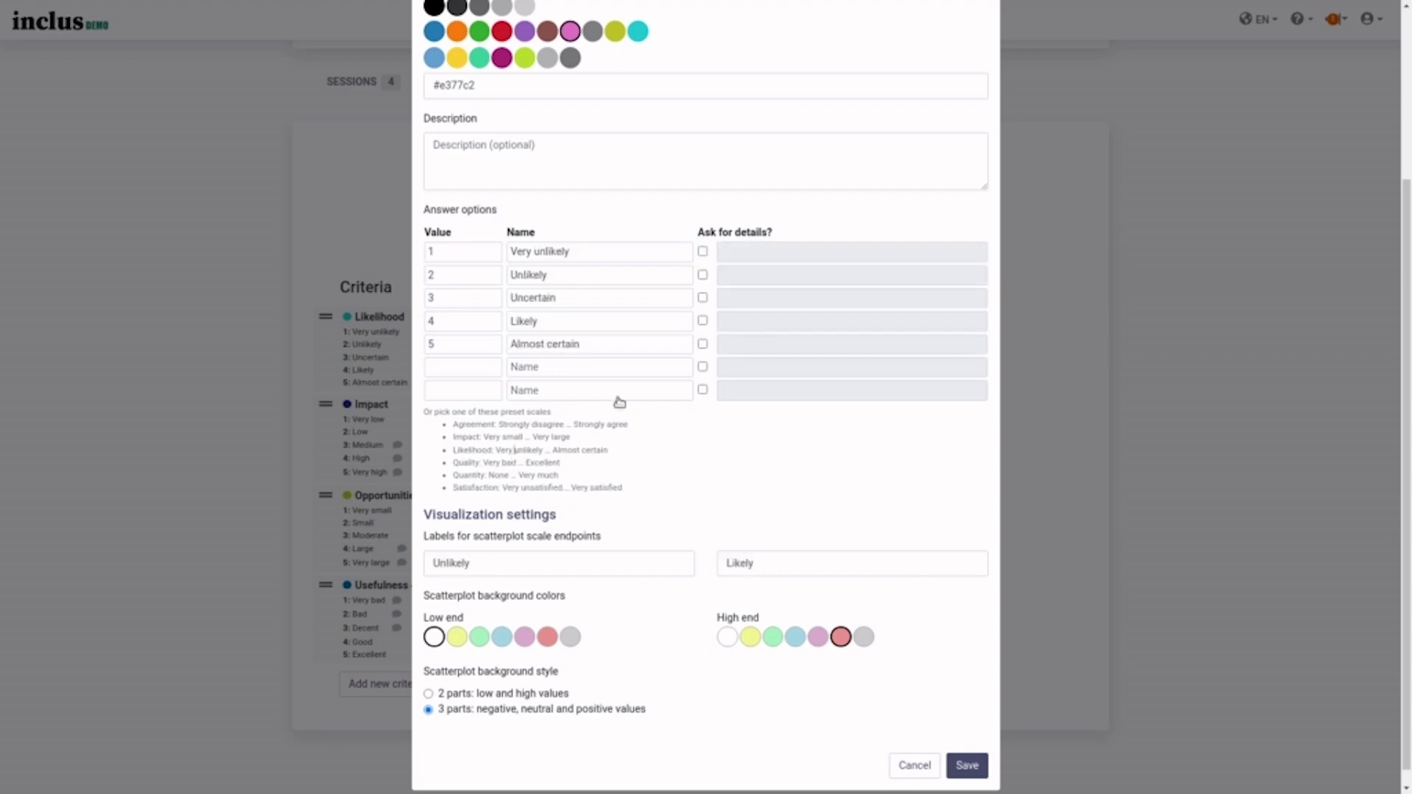
click(703, 345)
click(702, 321)
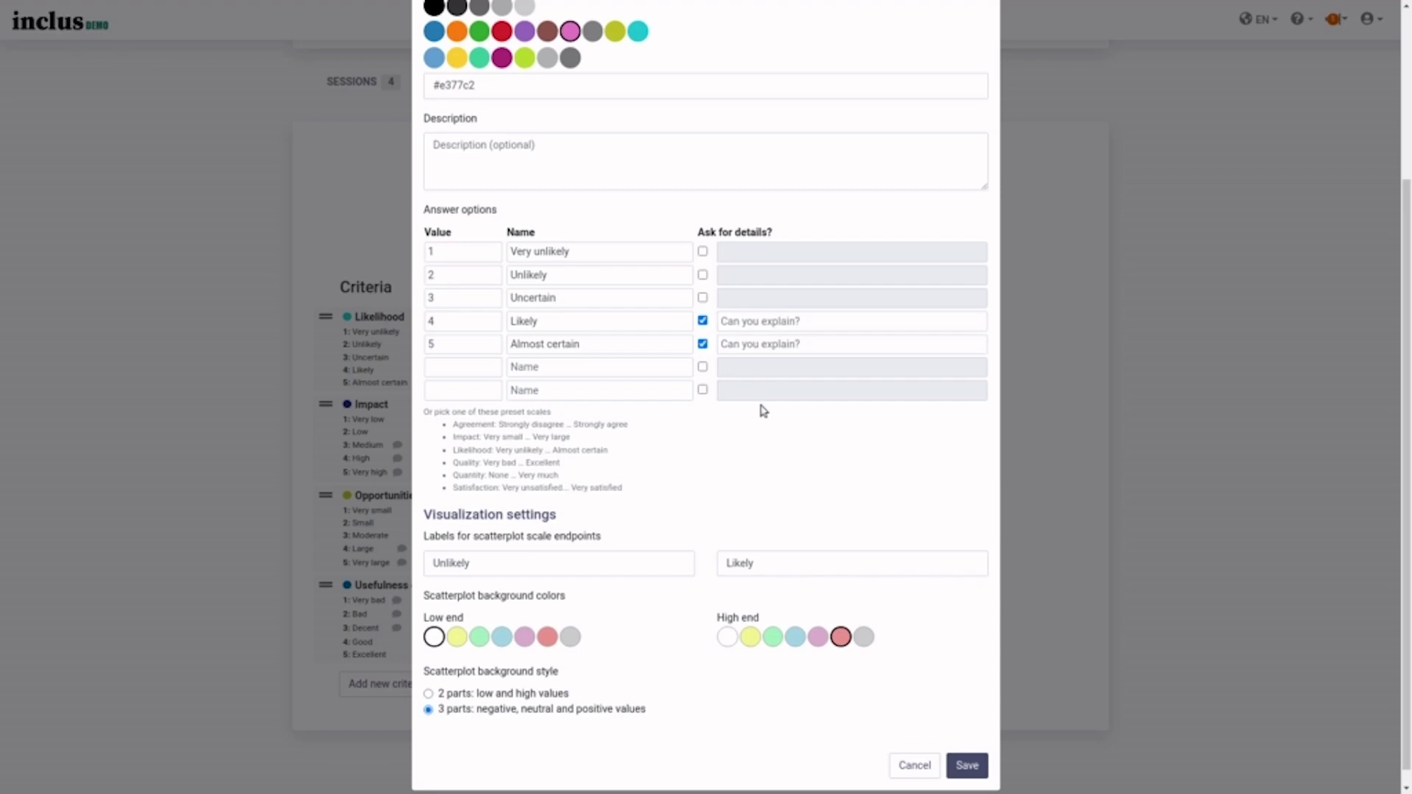
- Review the Unlikely and Likely scatterplot labels and save the criterion
scroll(664, 495, down, 1)
click(587, 544)
click(816, 542)
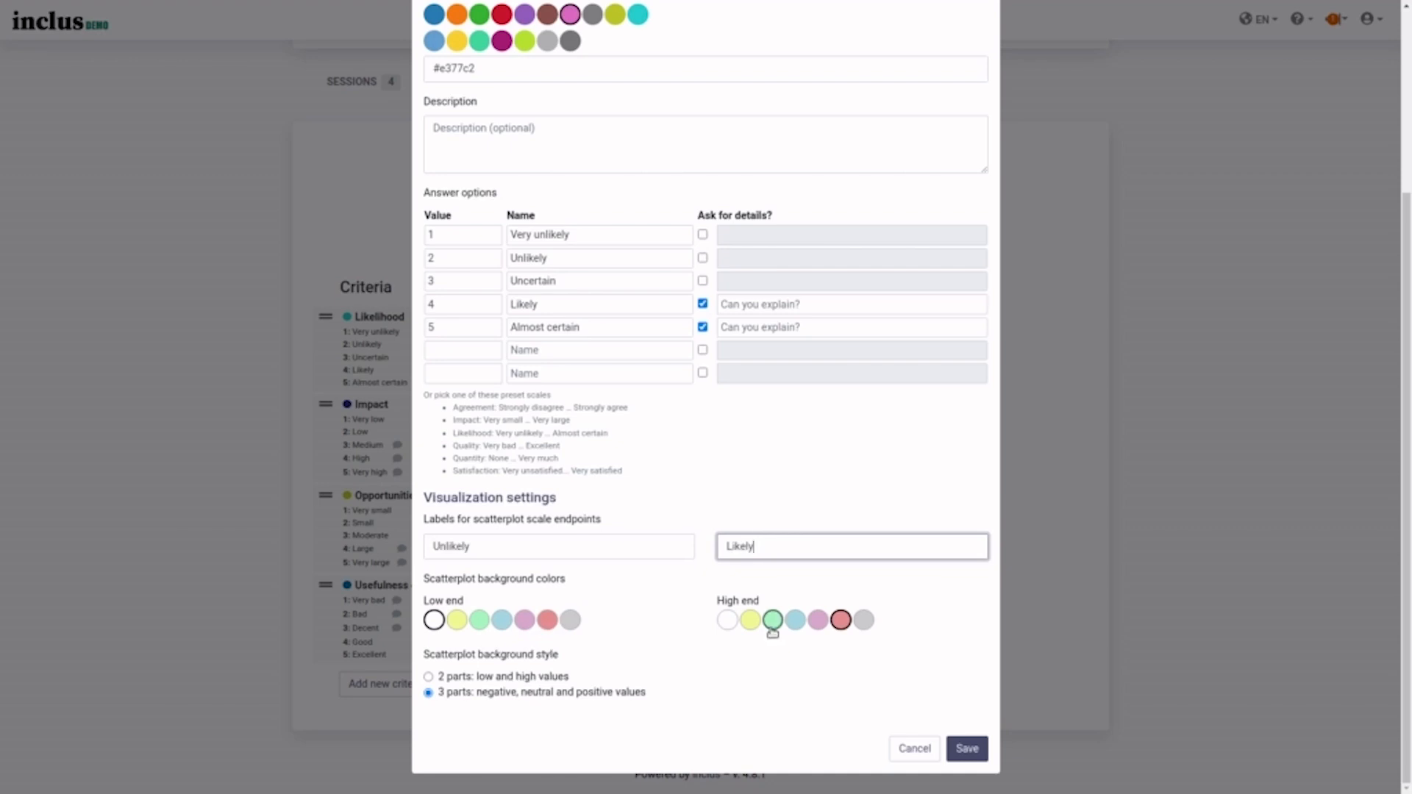
click(512, 678)
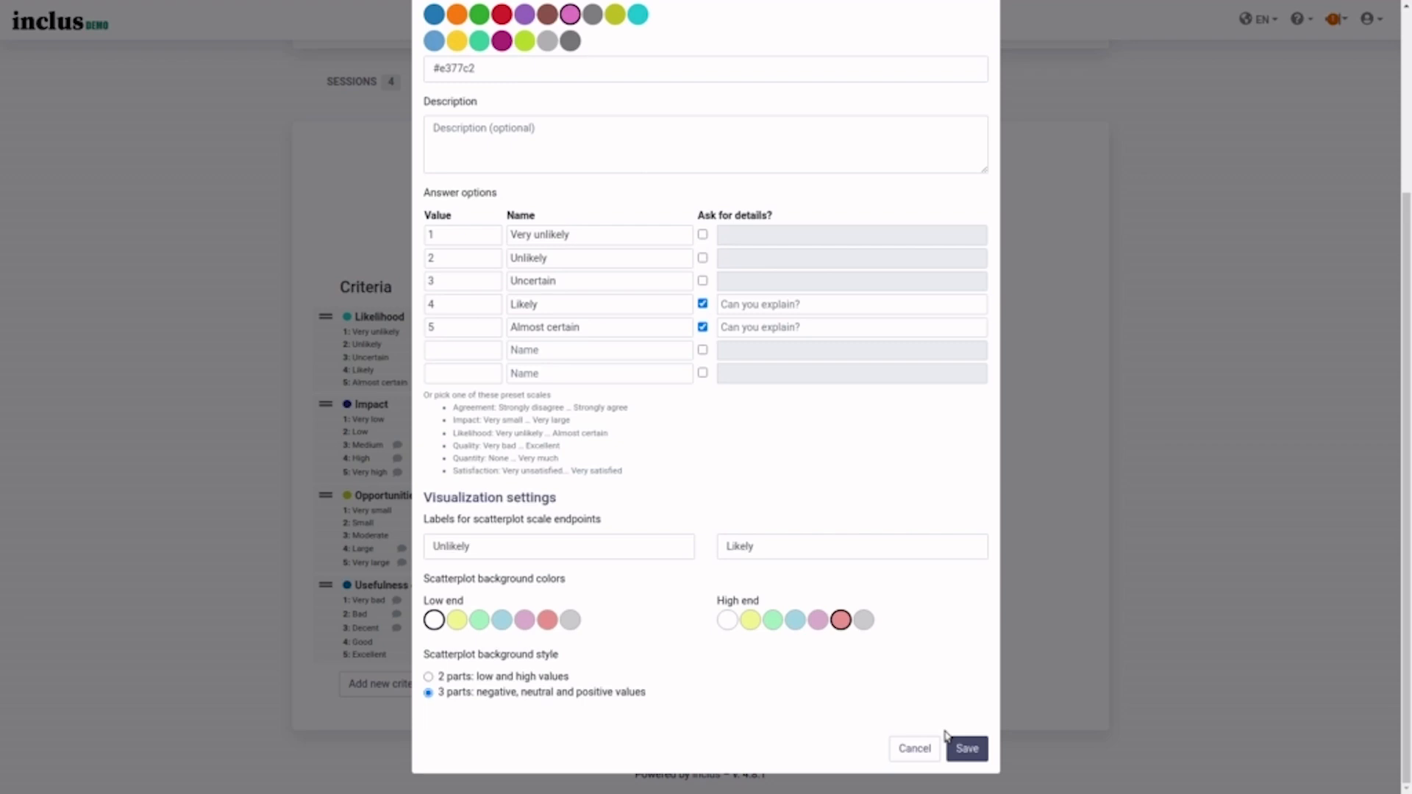
click(967, 748)
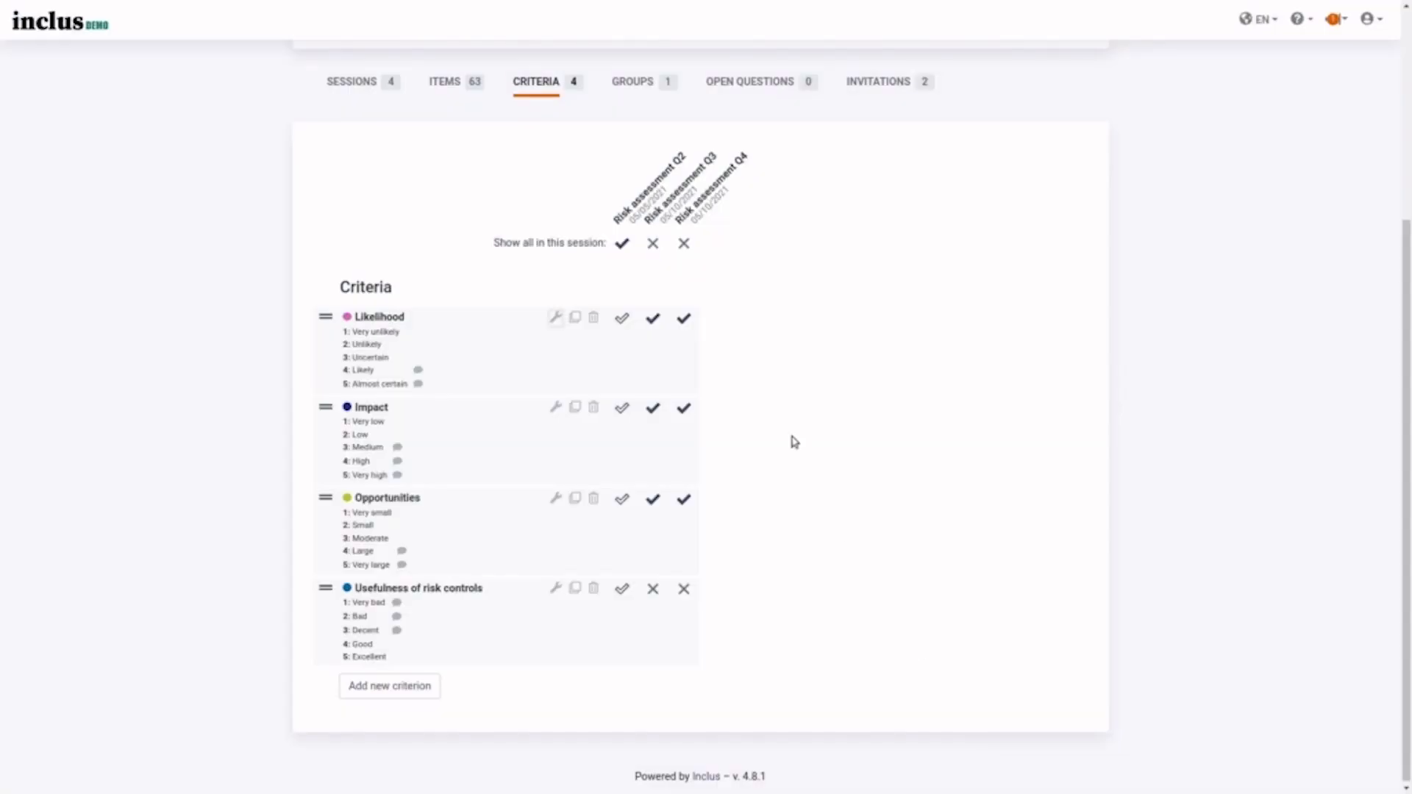
- Add a group named Group D on the Groups tab, then show the Open questions page
click(647, 90)
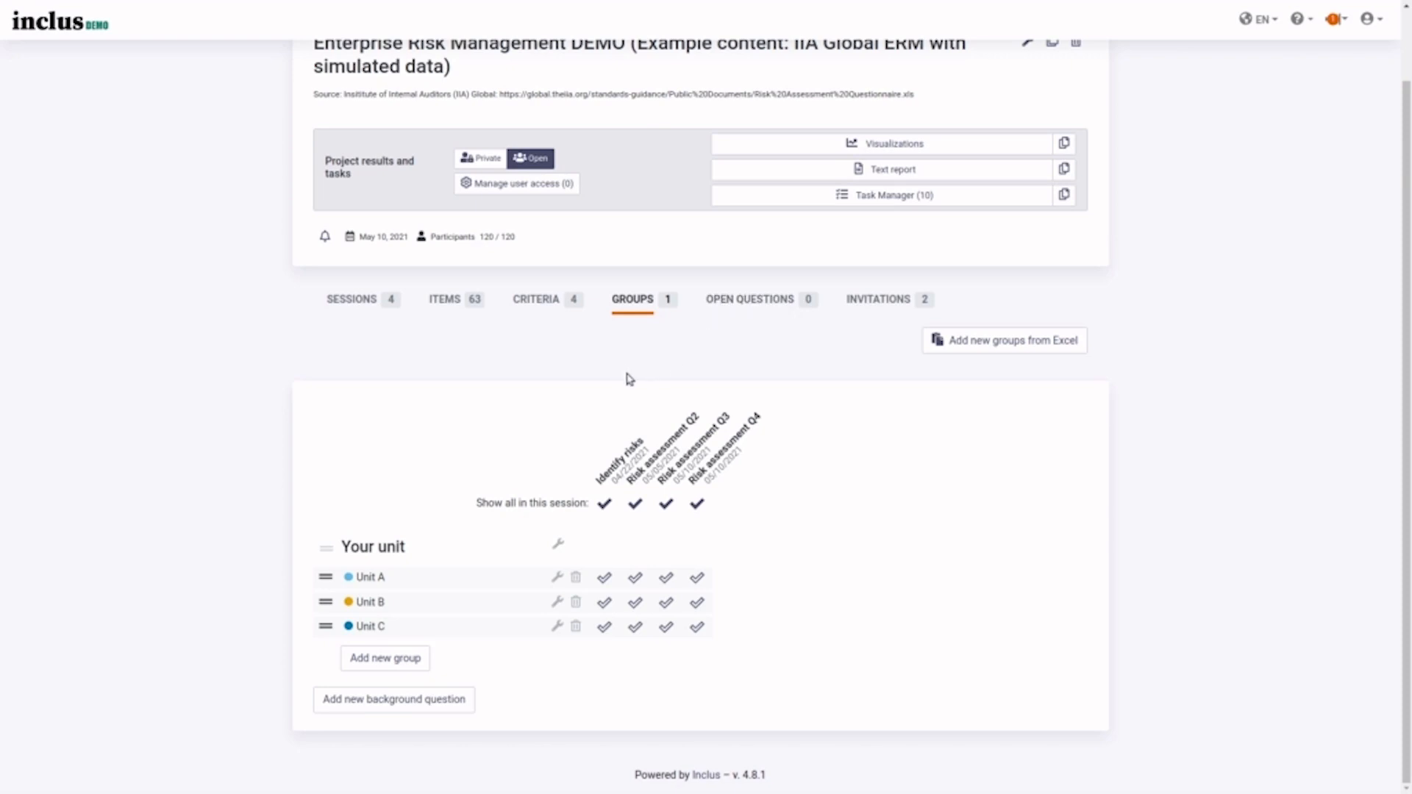
click(407, 660)
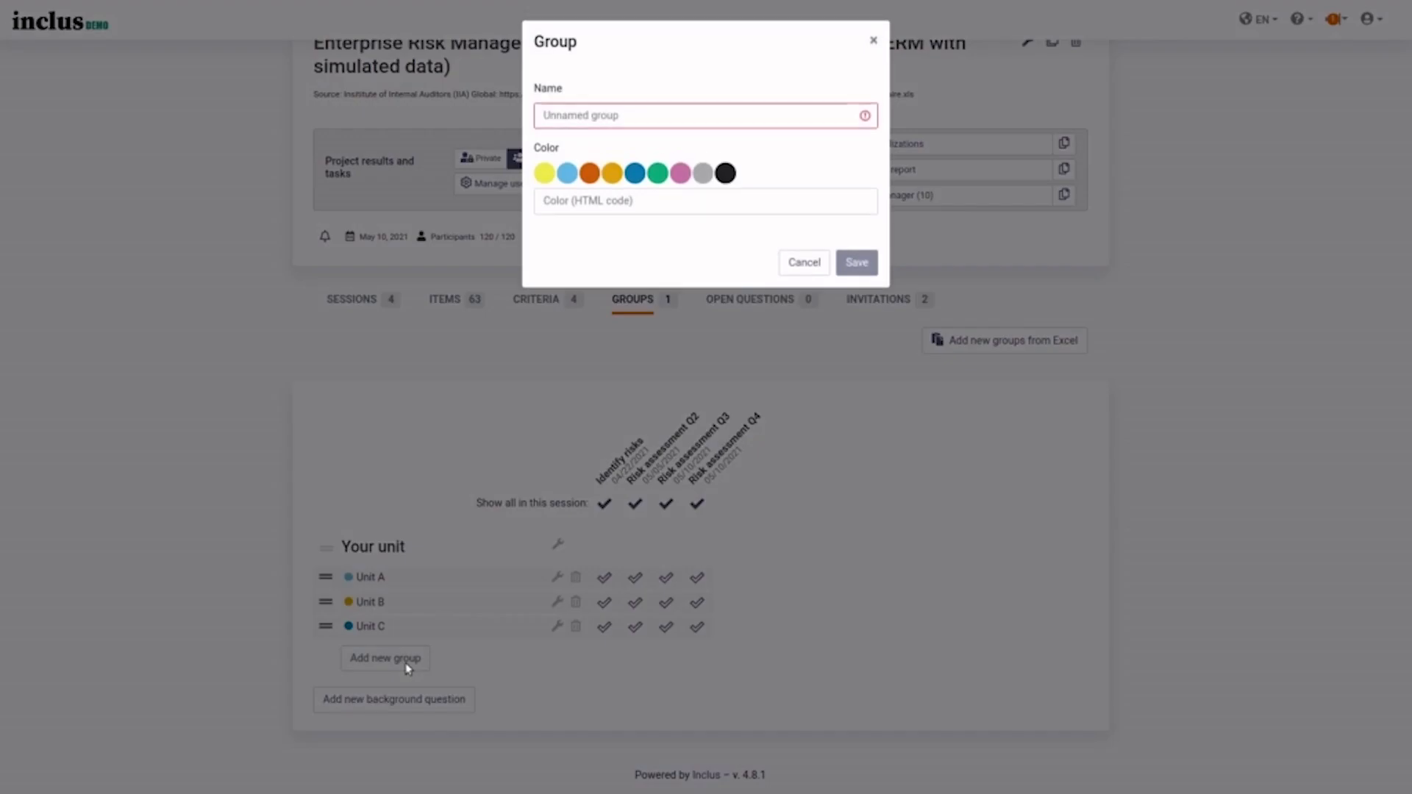
click(634, 115)
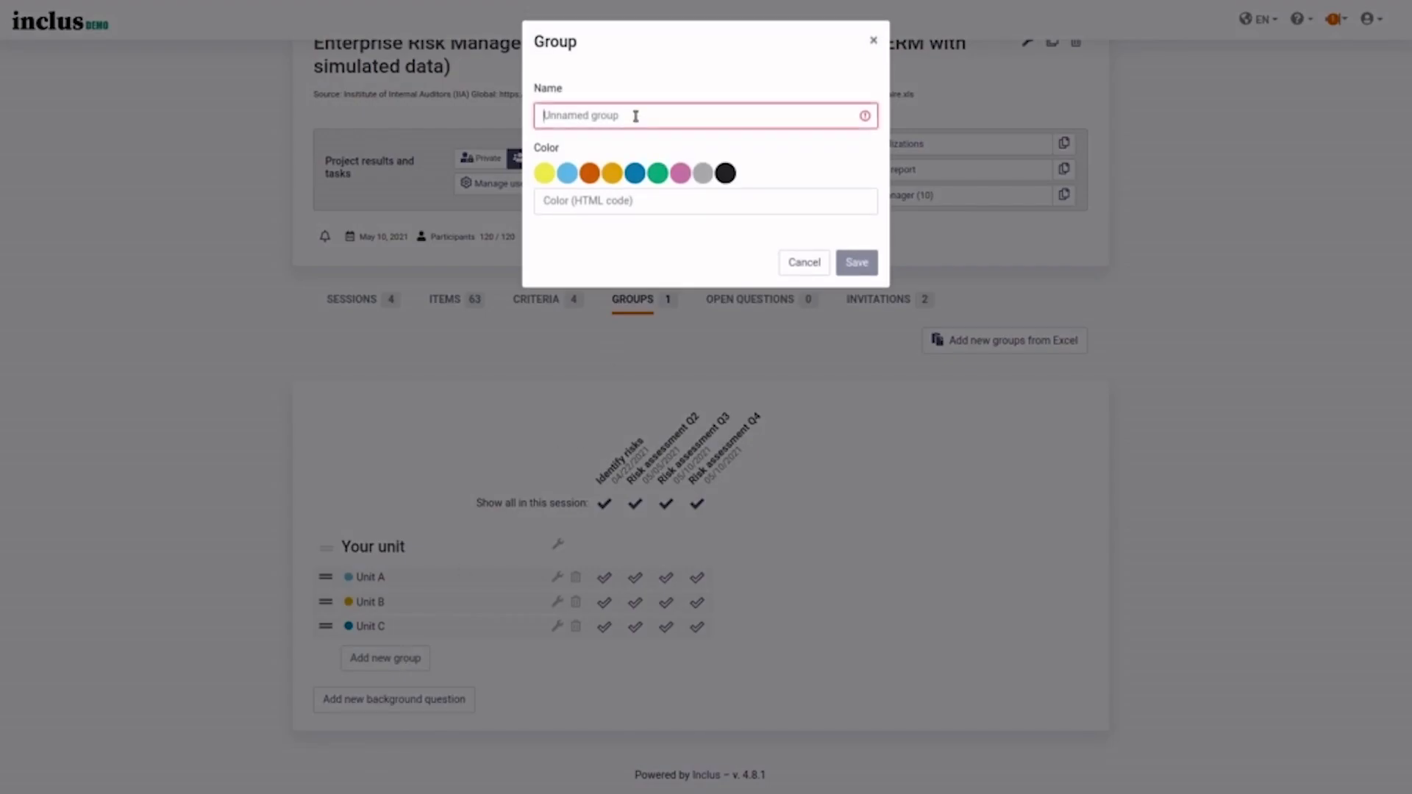
text(Group D)
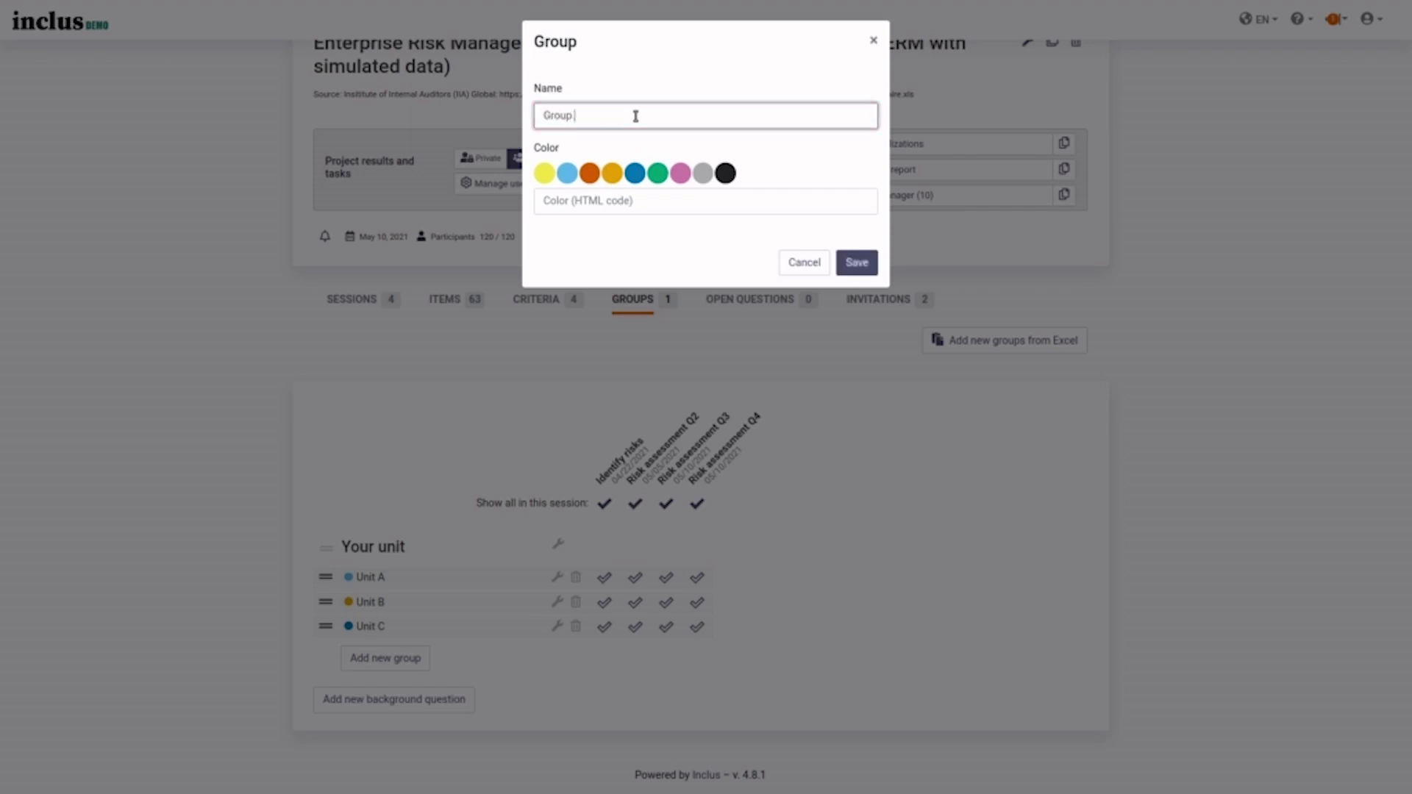
click(857, 263)
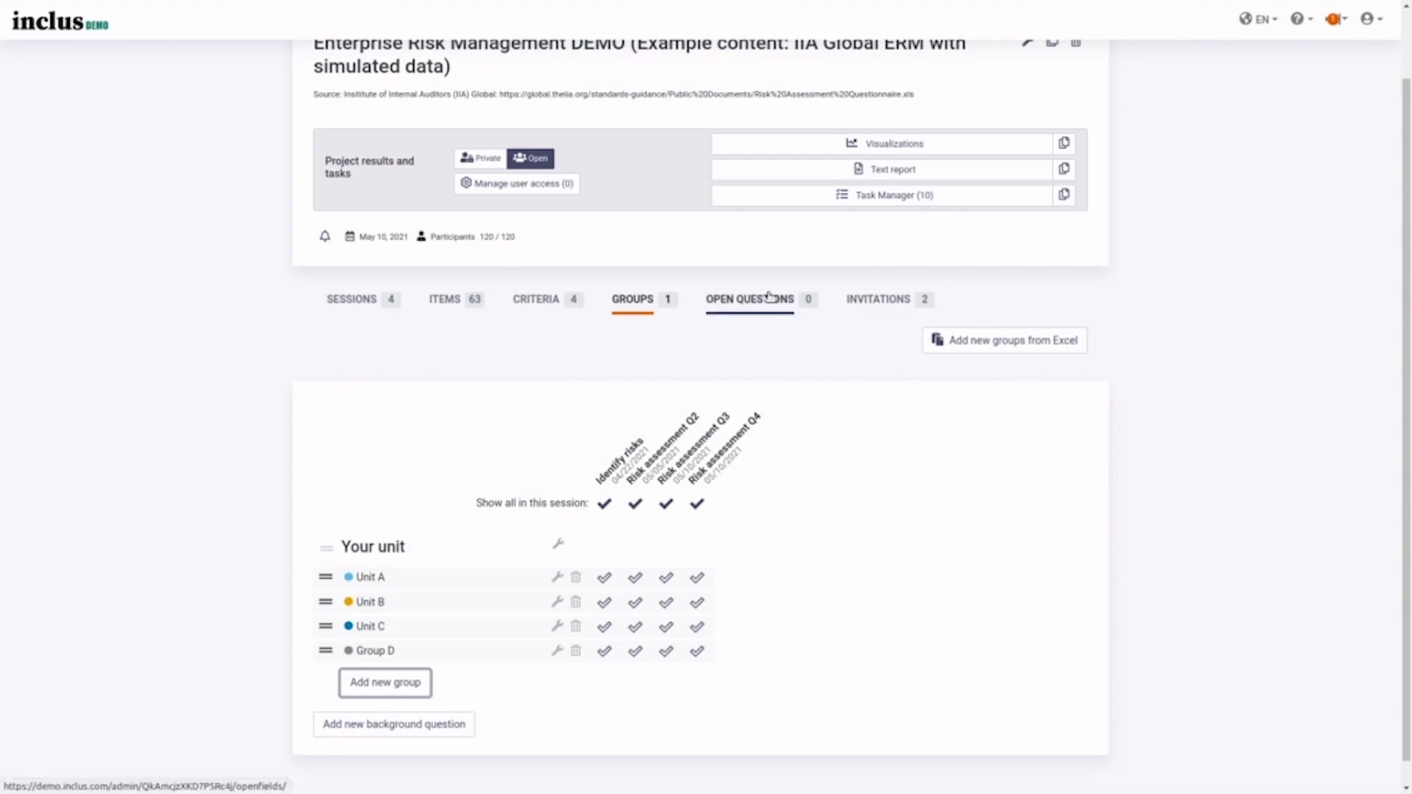
click(769, 298)
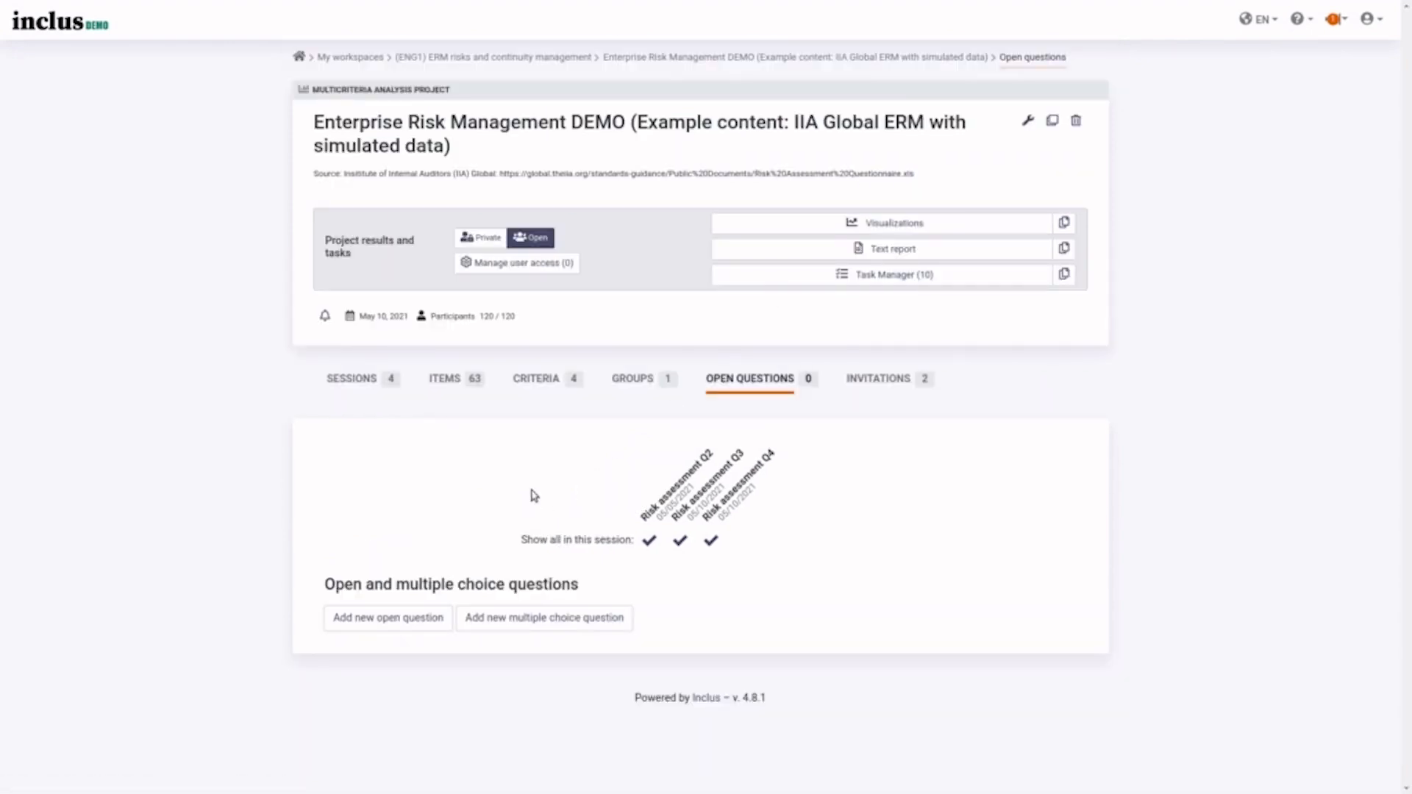
- Start a new open question titled 'Wha' and leave it unsaved
click(425, 620)
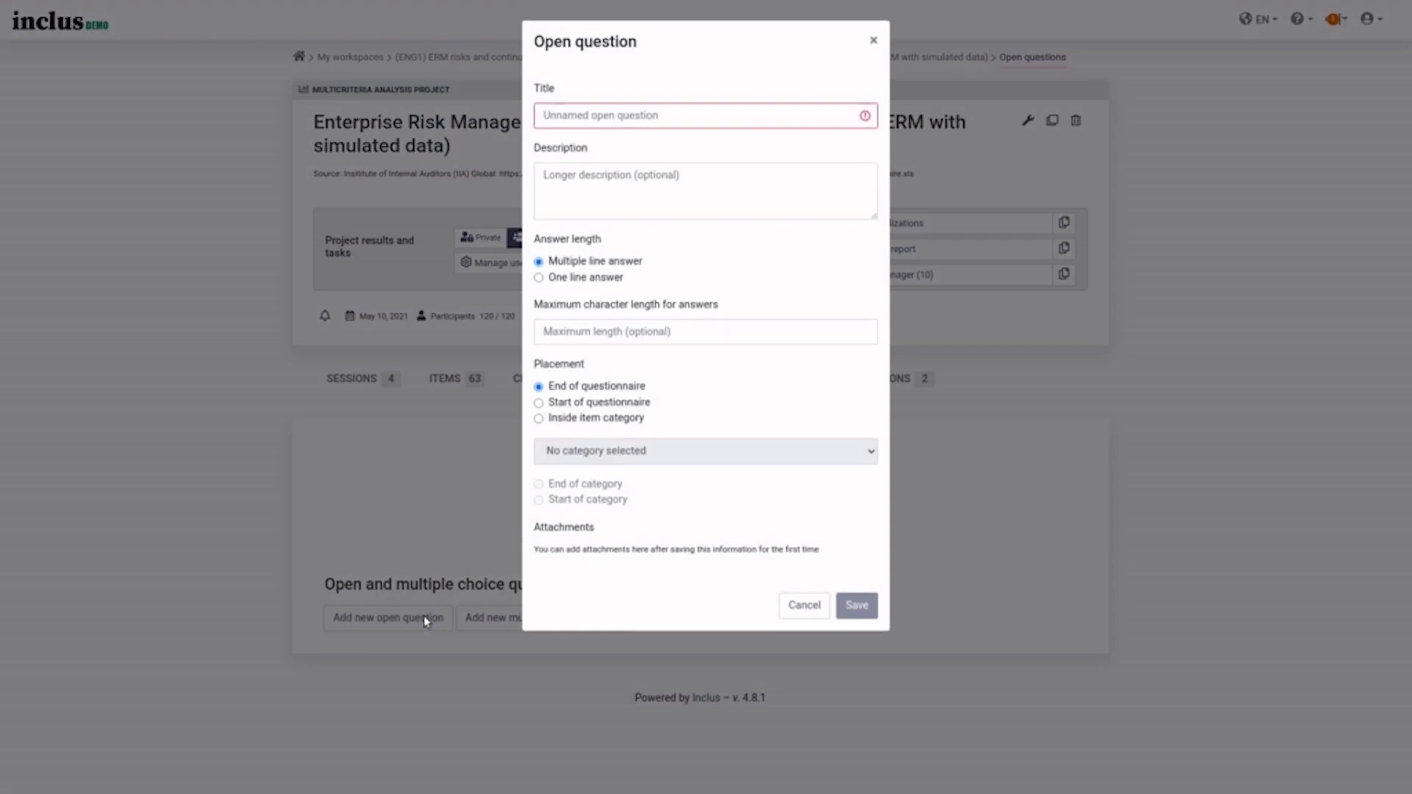
click(768, 113)
text(Wha)
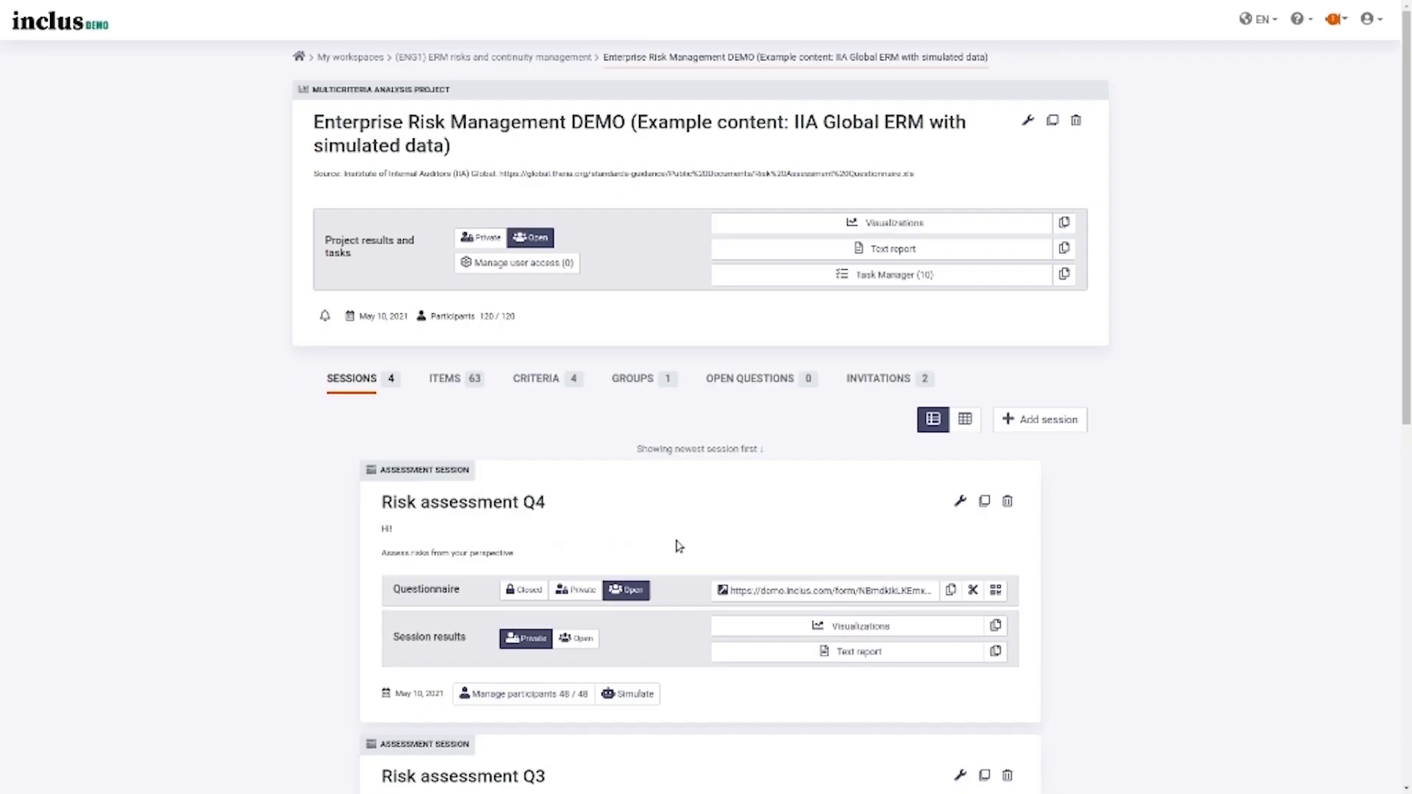
- Open the Q4 questionnaire in a new window, choose Unit C, and view Data Exposure Risk's likelihood options
right_click(745, 595)
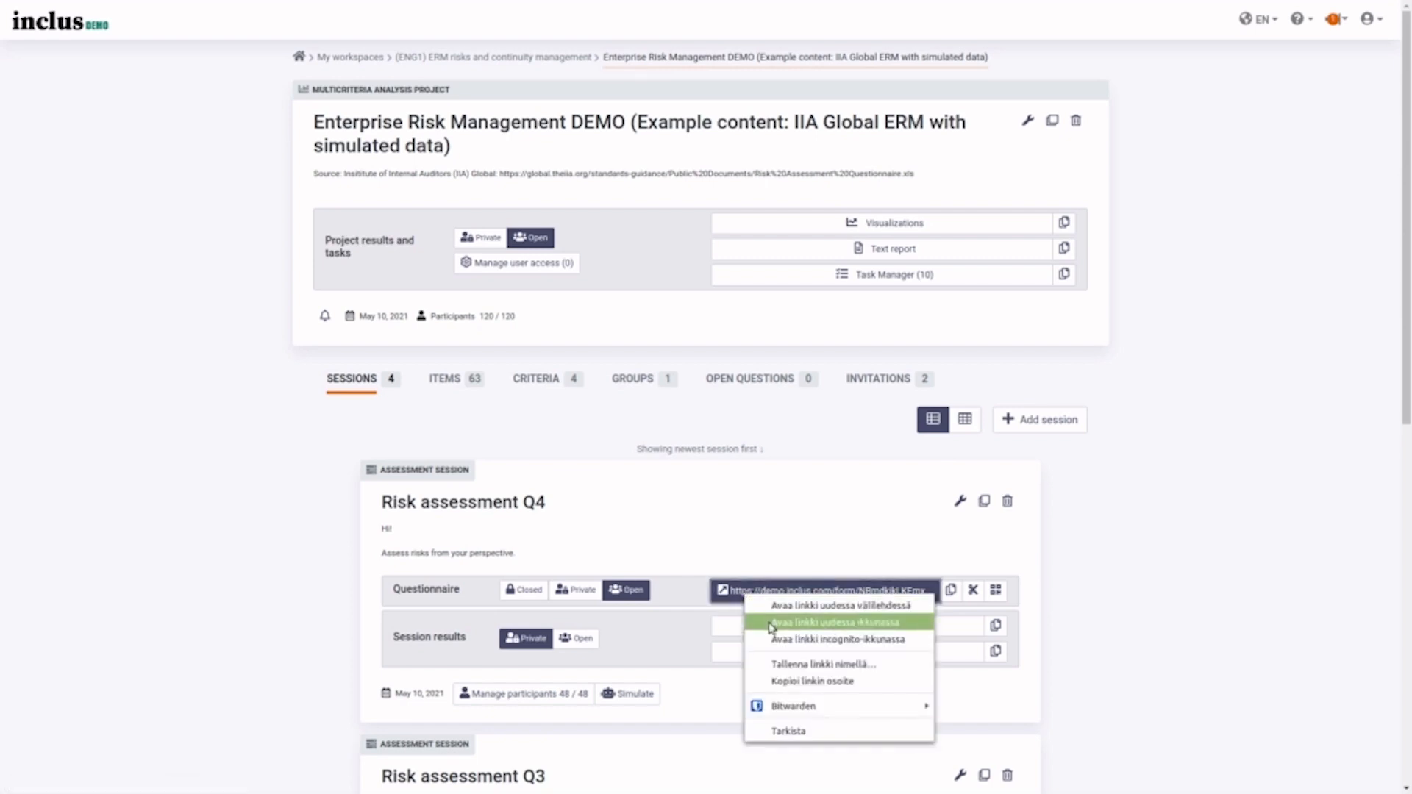
click(770, 625)
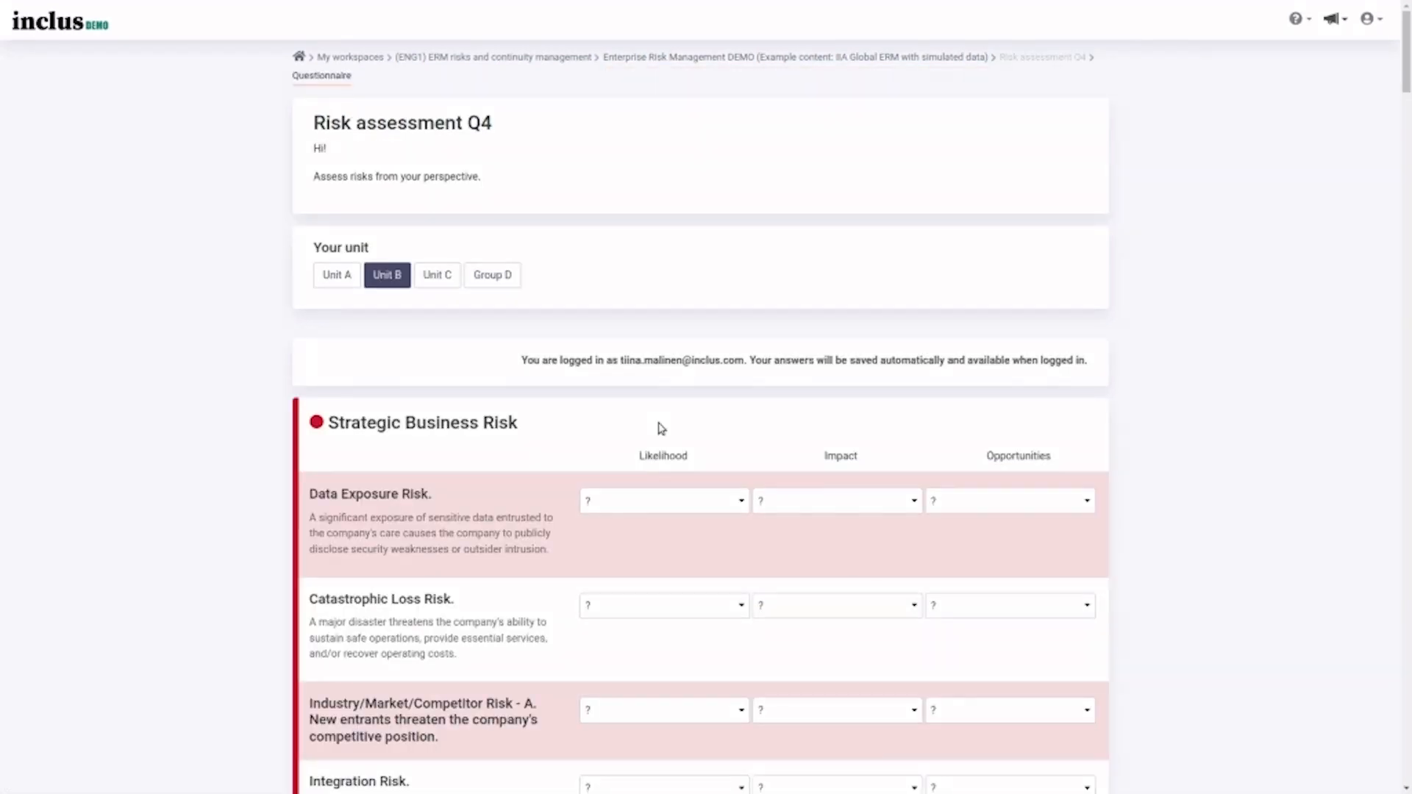
click(438, 274)
click(664, 506)
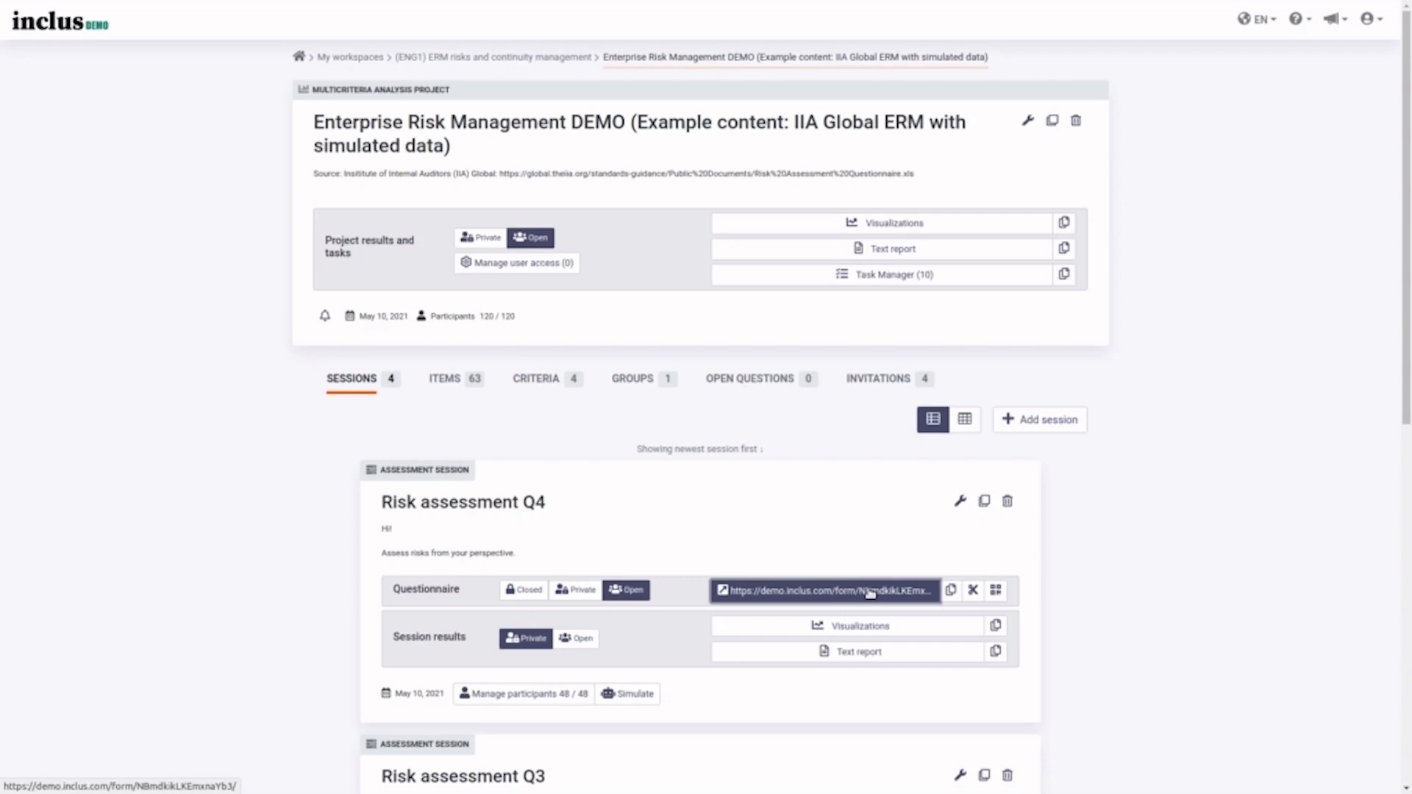
scroll(870, 592, down, 8)
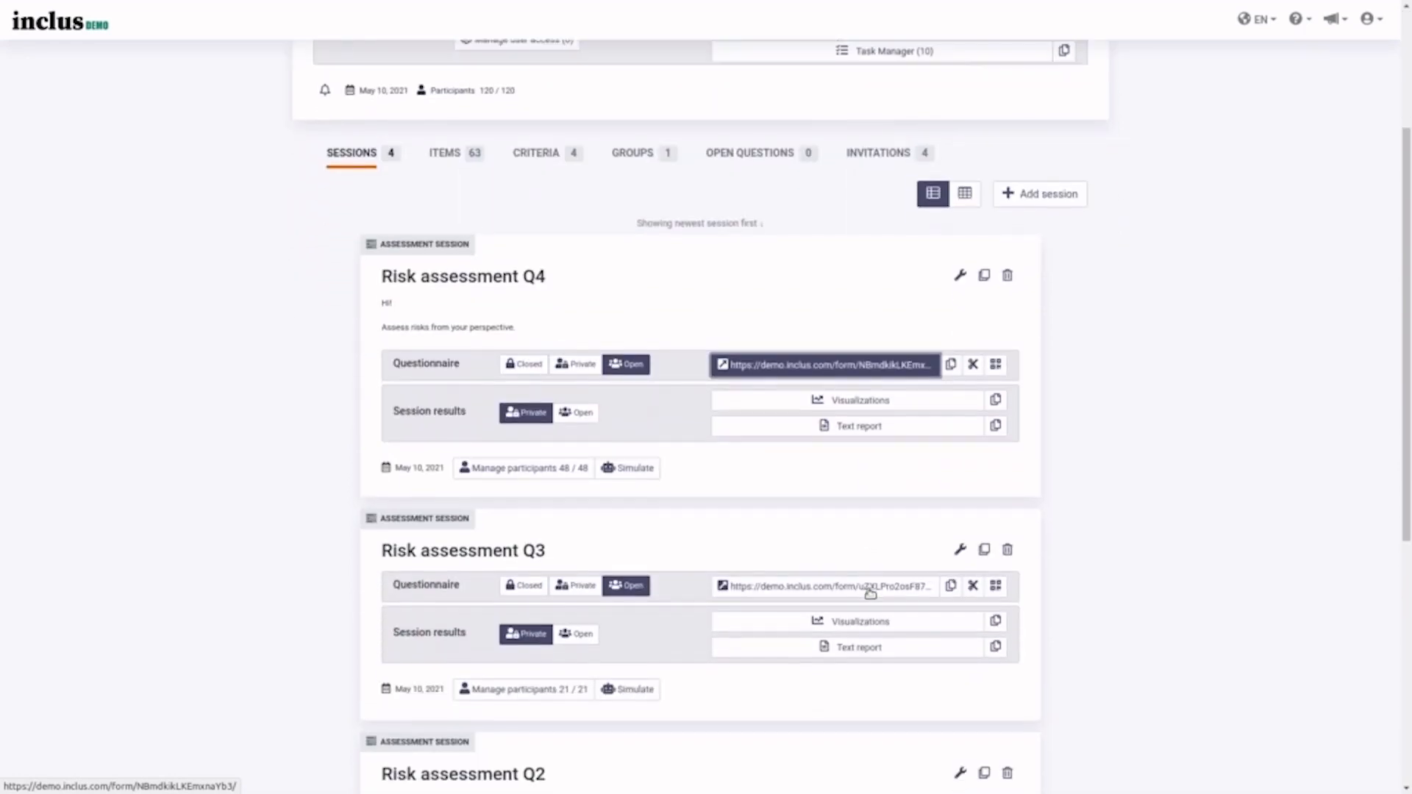
scroll(869, 592, down, 2)
scroll(869, 592, up, 10)
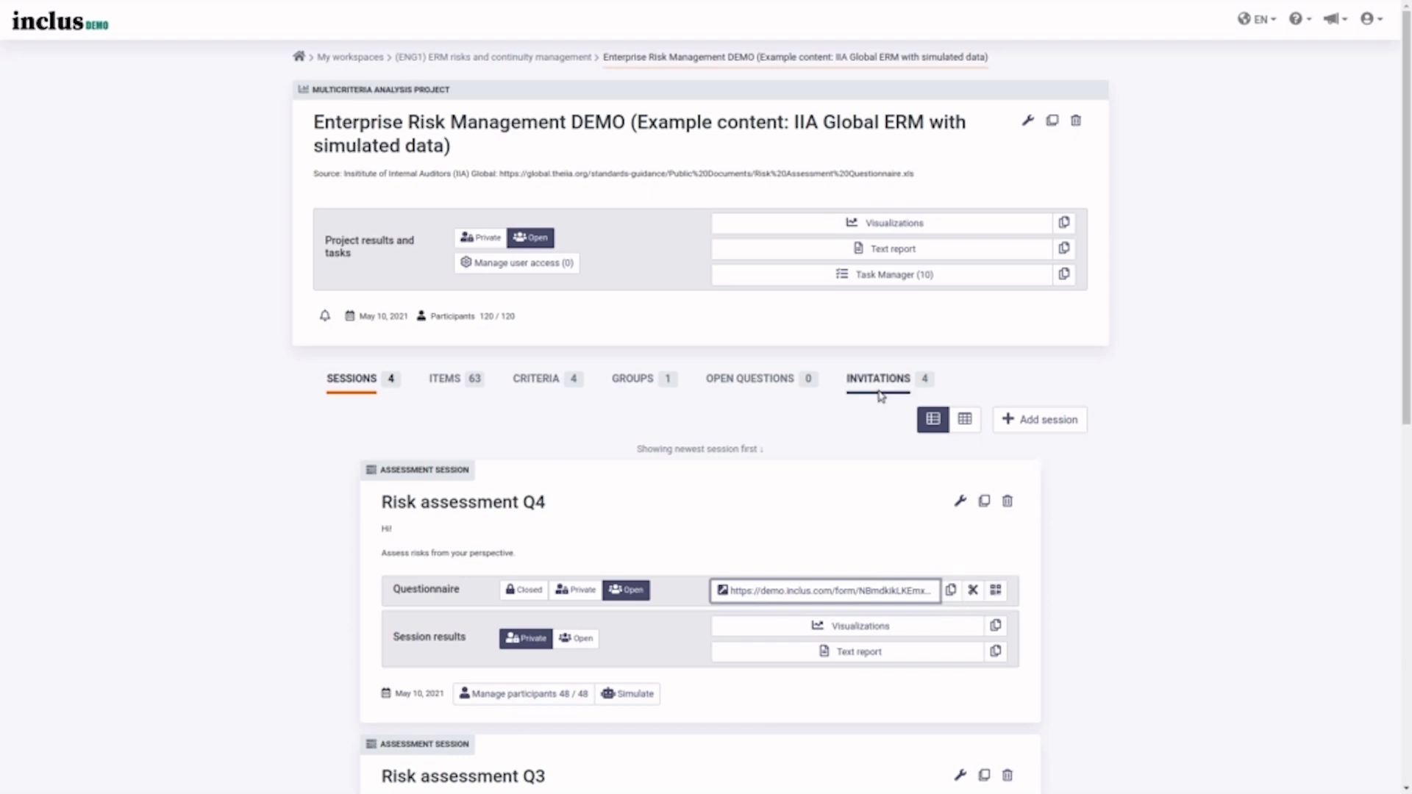
- Create an invitation message draft for the Risk assessment Q4 session
click(863, 373)
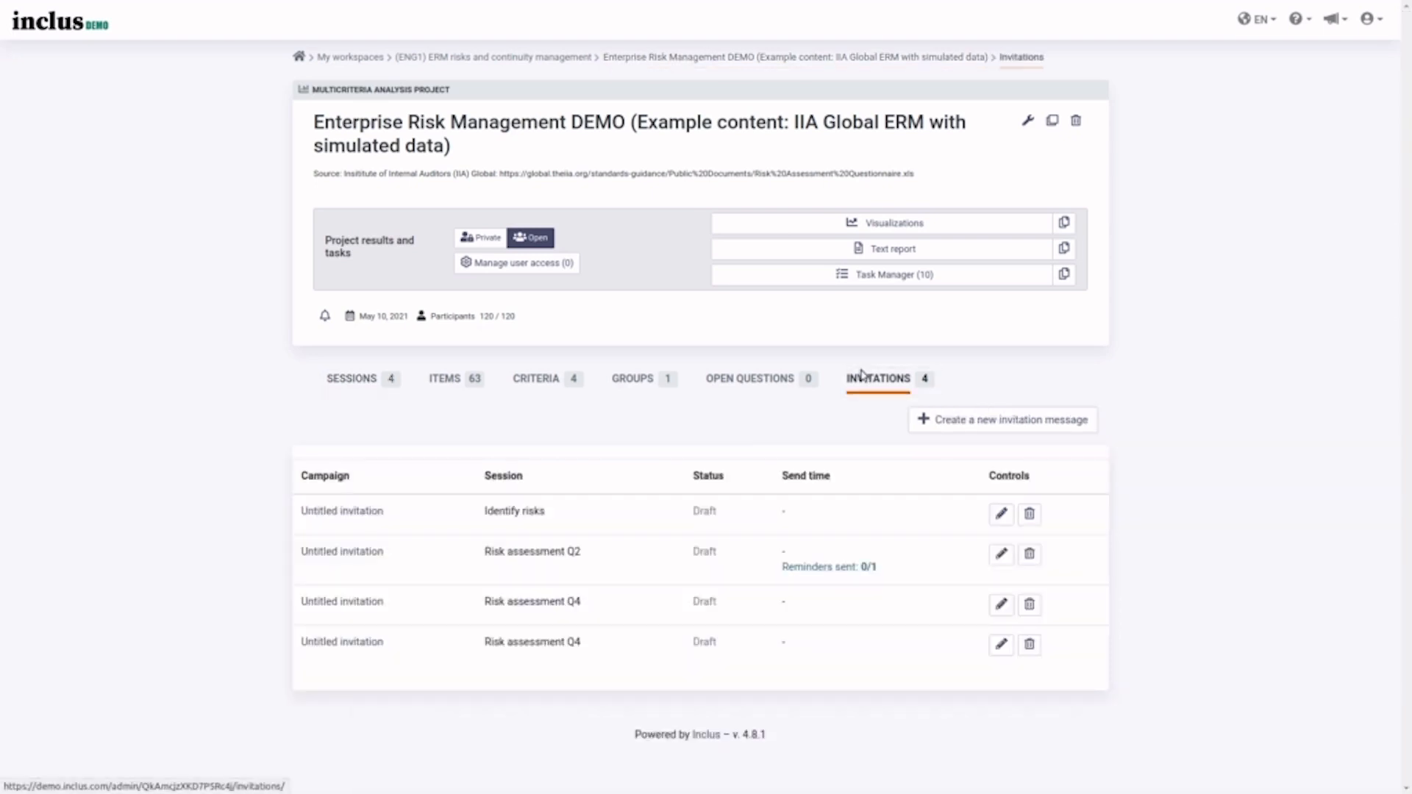
click(984, 421)
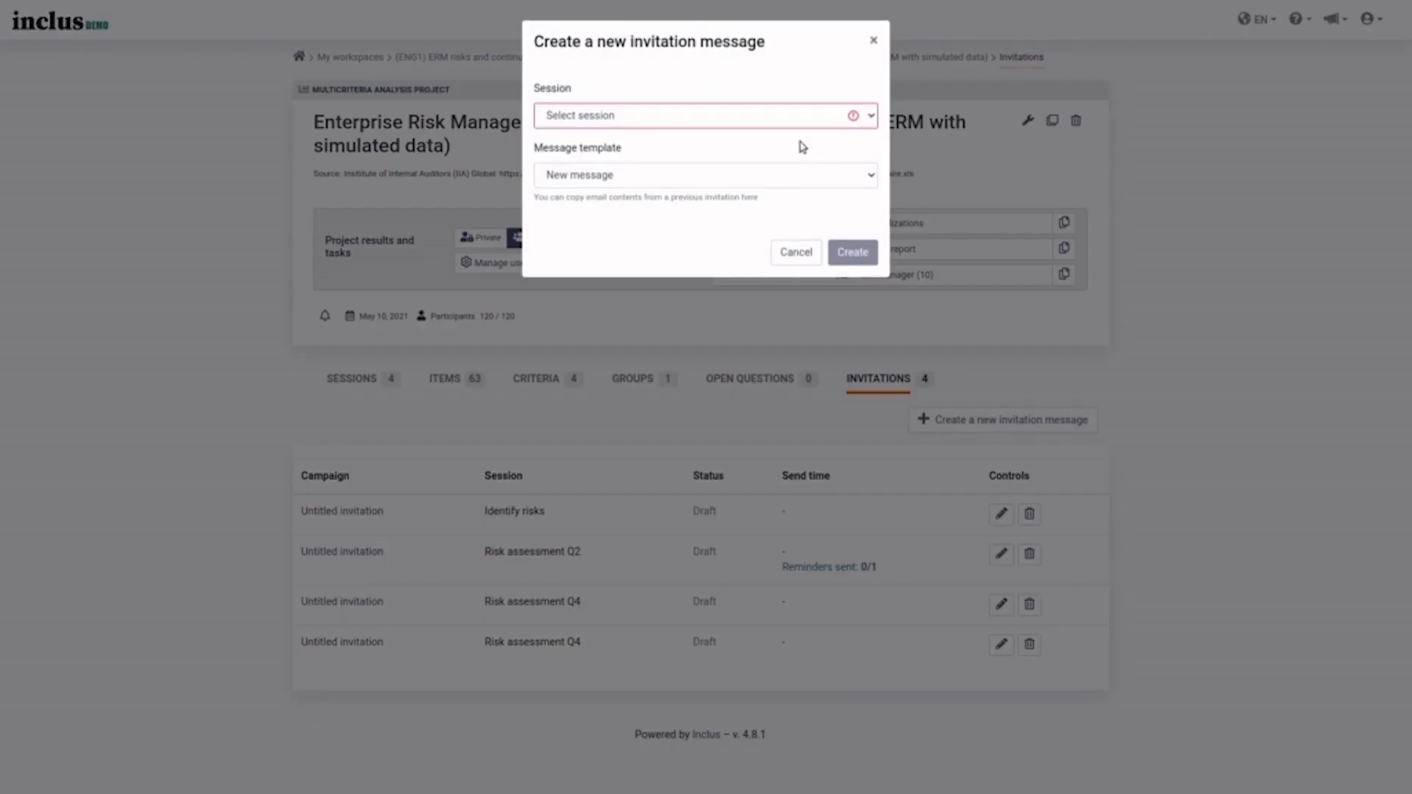
click(786, 115)
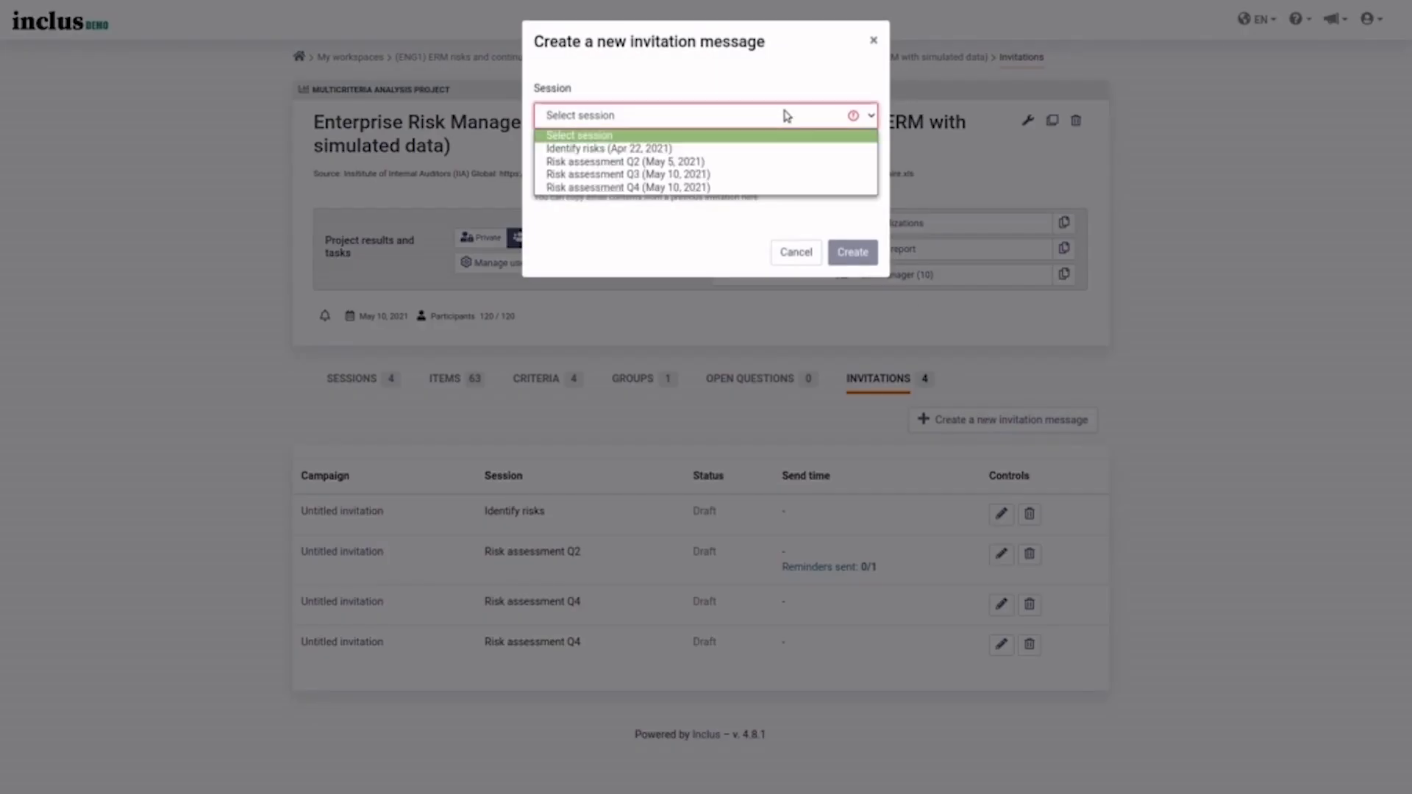
click(728, 188)
click(851, 250)
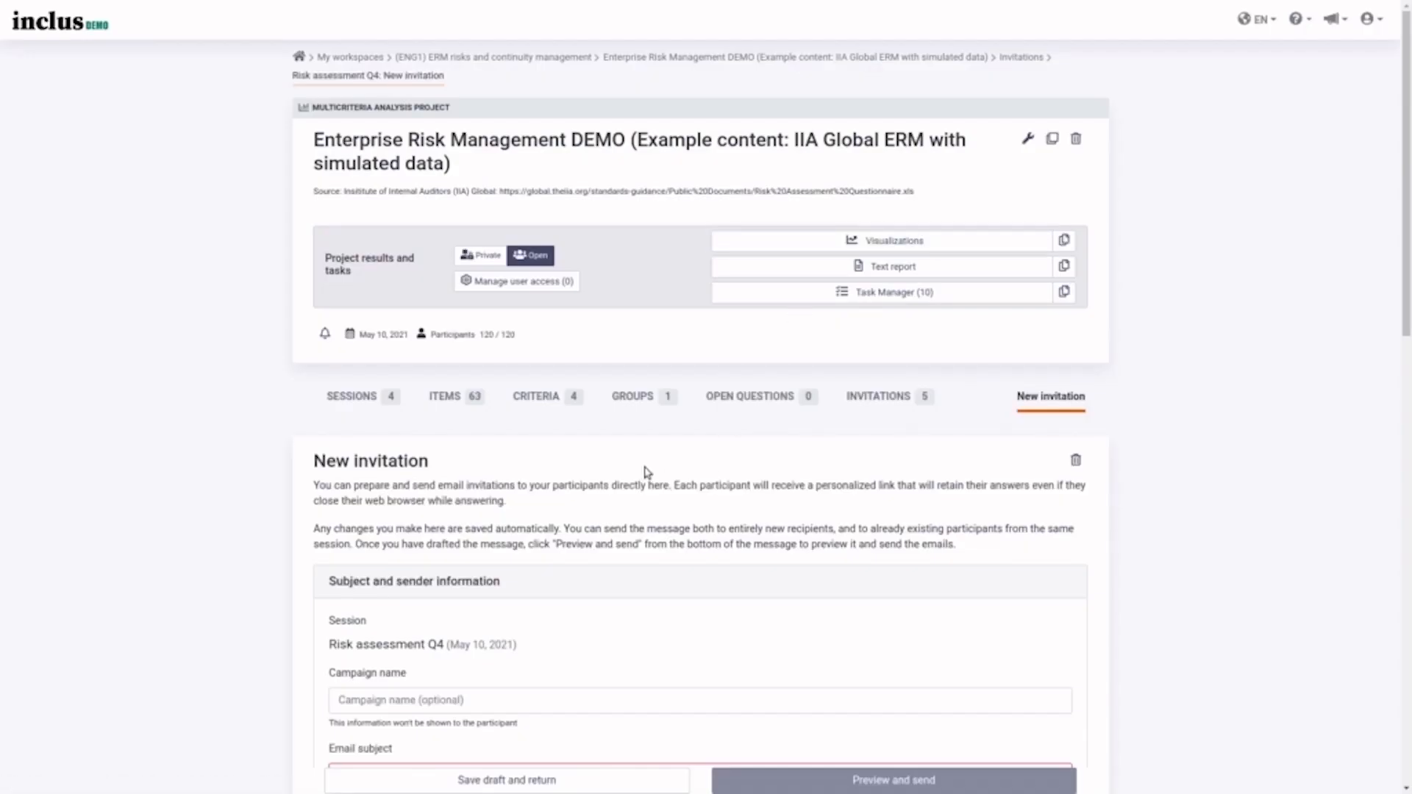
scroll(646, 472, down, 15)
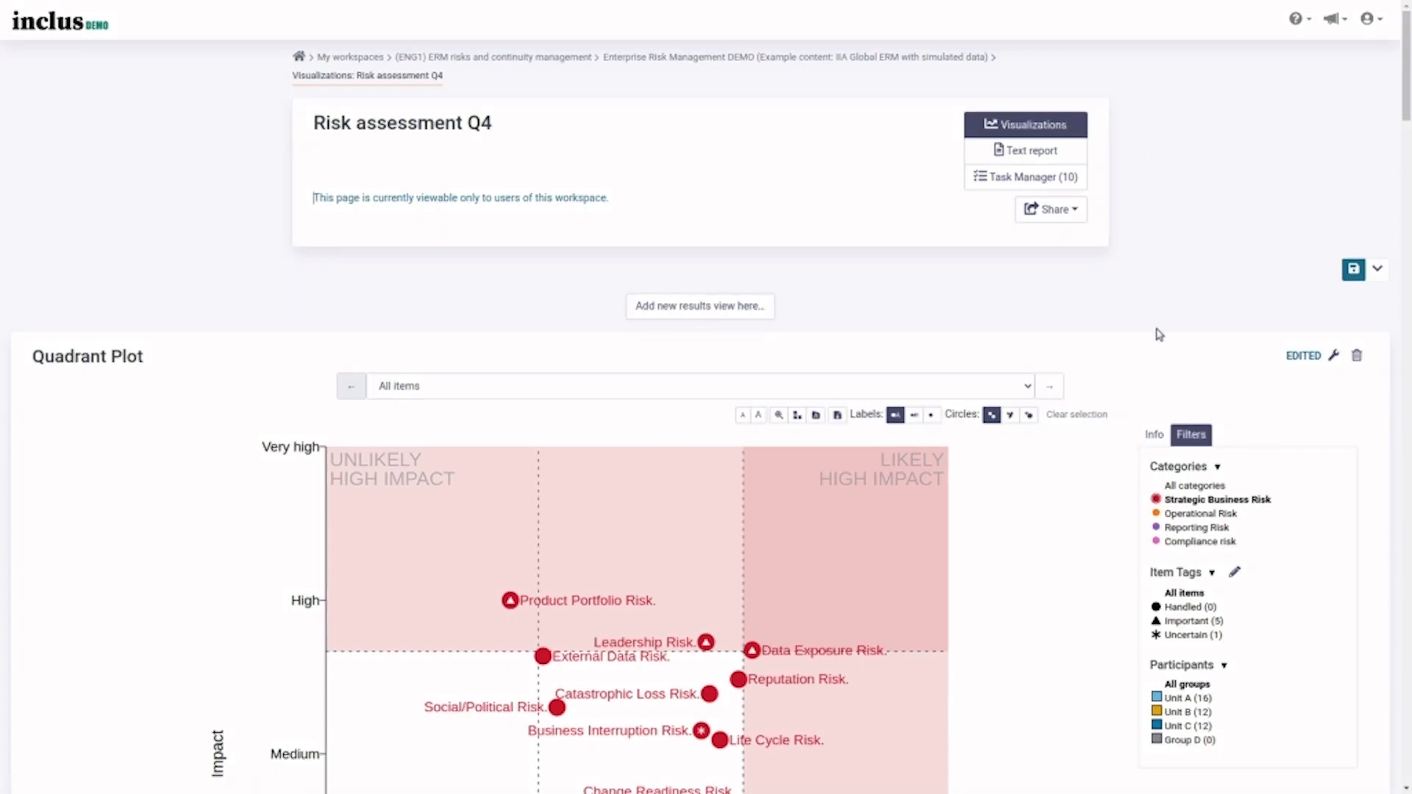
- Expand Life Cycle Risk in the Q4 results table to show participant answers and details
scroll(1159, 335, down, 5)
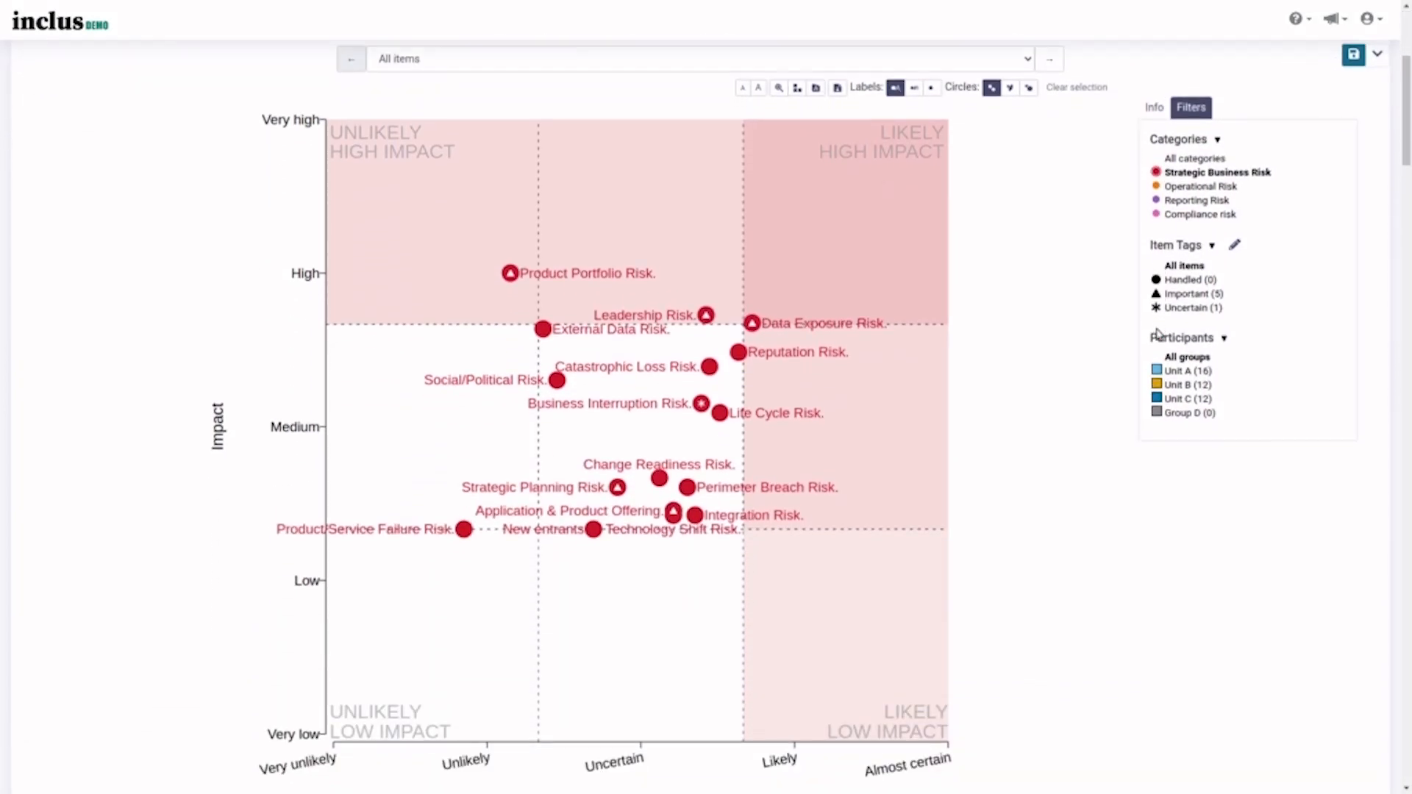
click(794, 417)
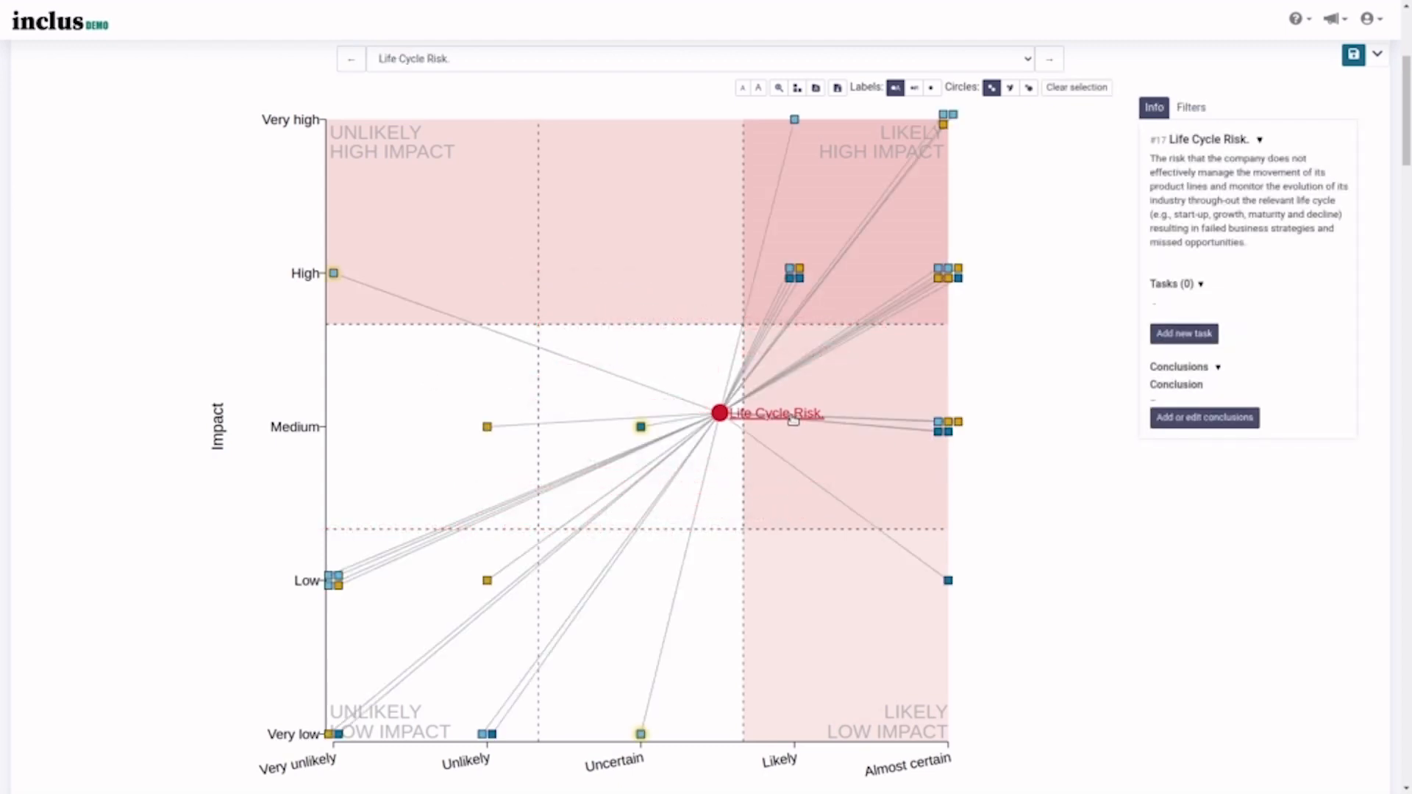
scroll(1092, 418, down, 20)
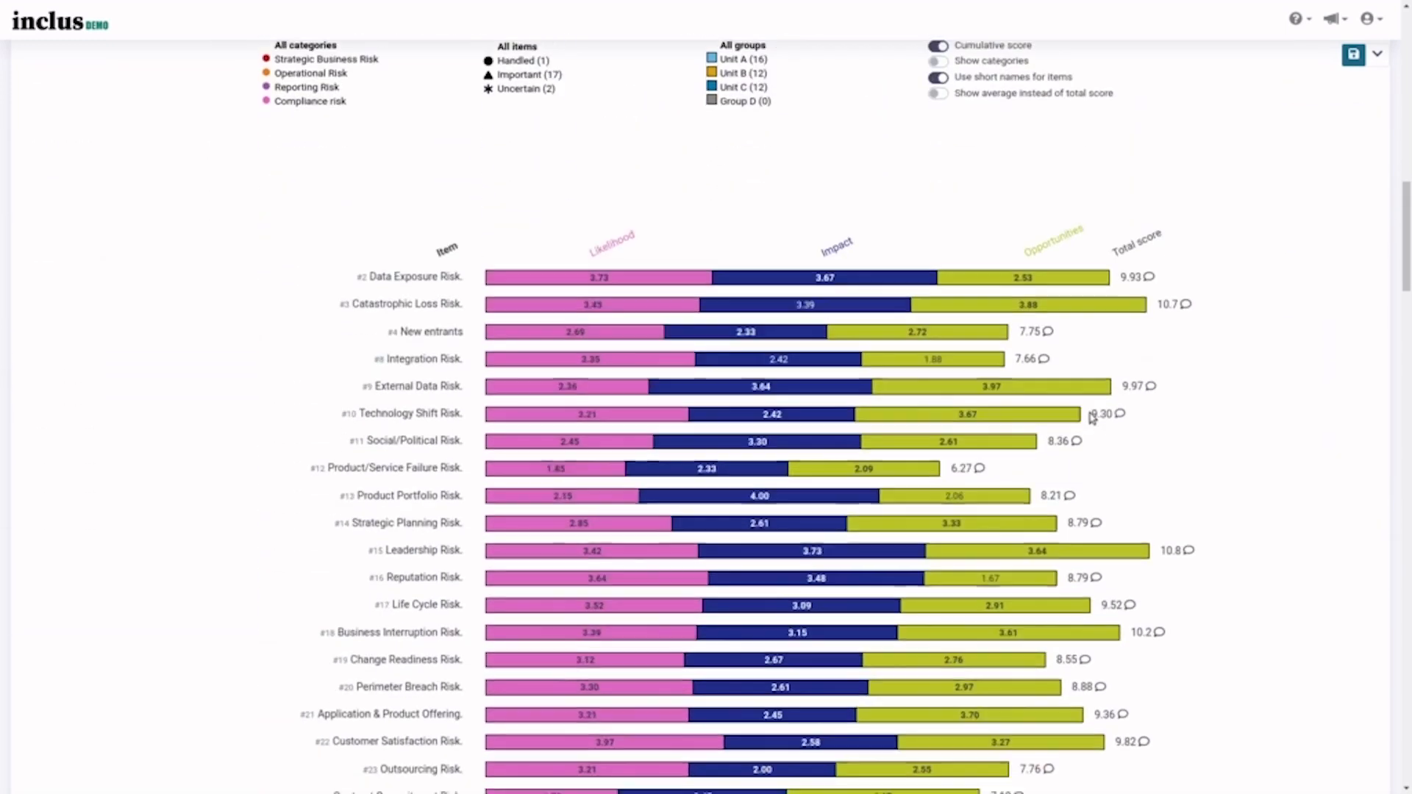
scroll(1092, 419, down, 15)
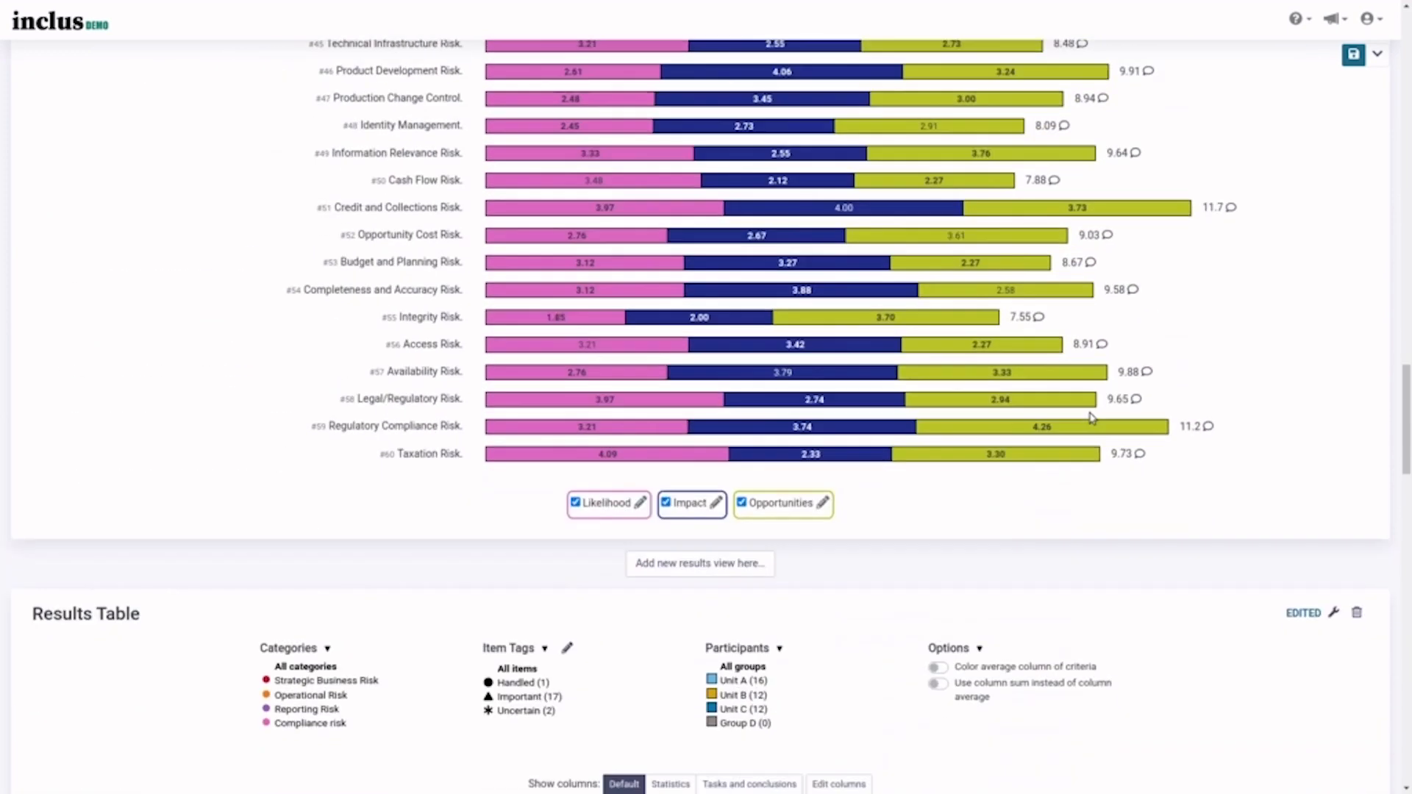
scroll(1092, 418, down, 15)
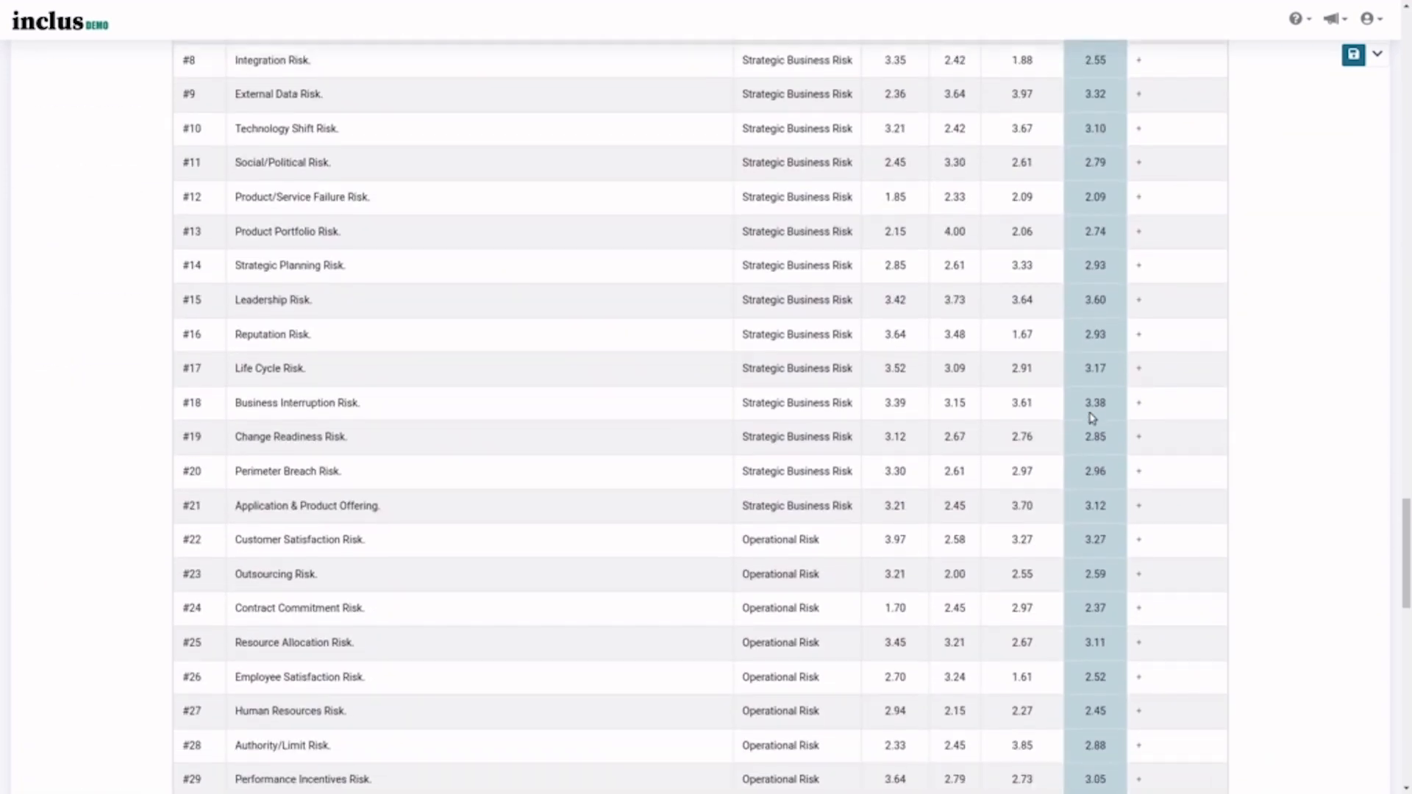
scroll(1092, 418, down, 5)
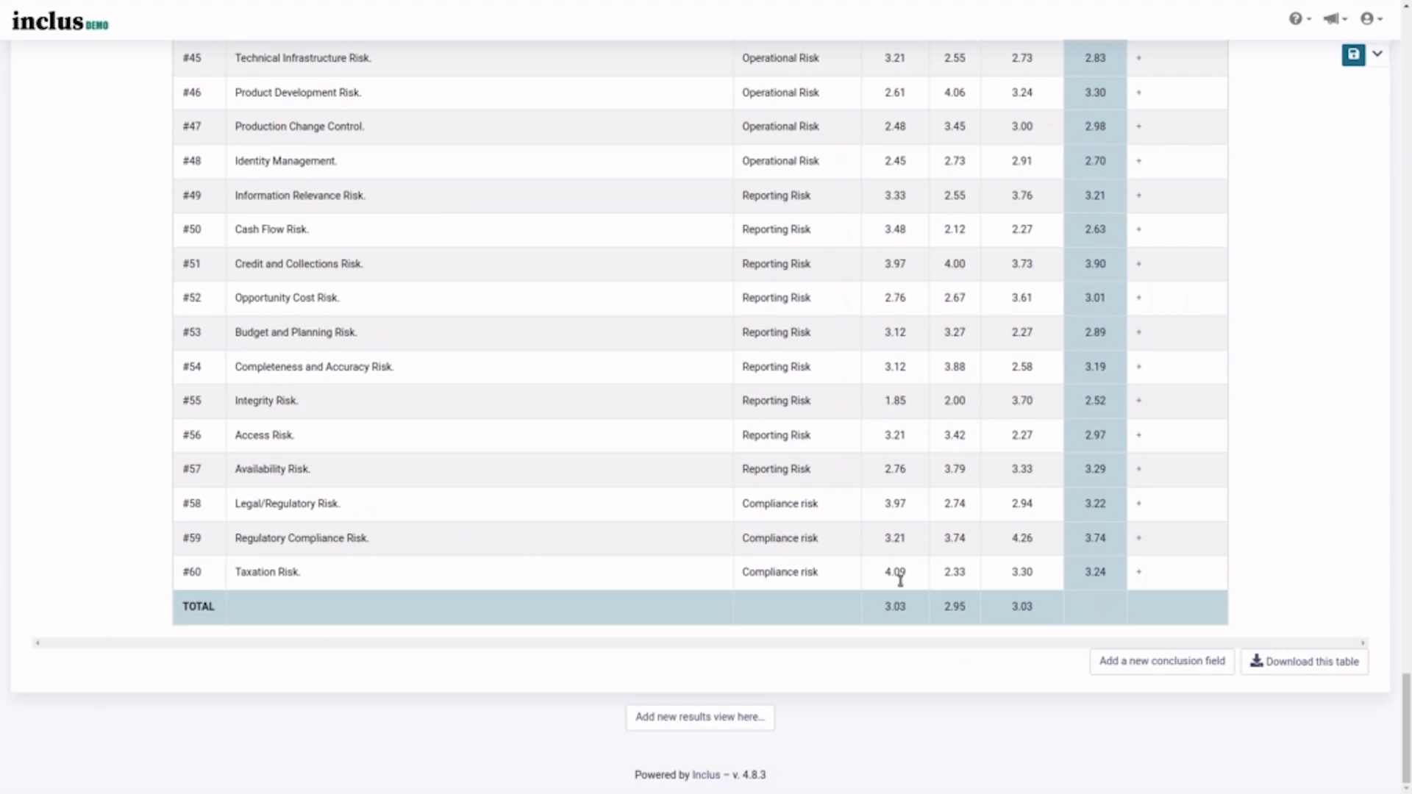
- Add a scatter plot view below the results table, filtered to Compliance risk items
click(739, 719)
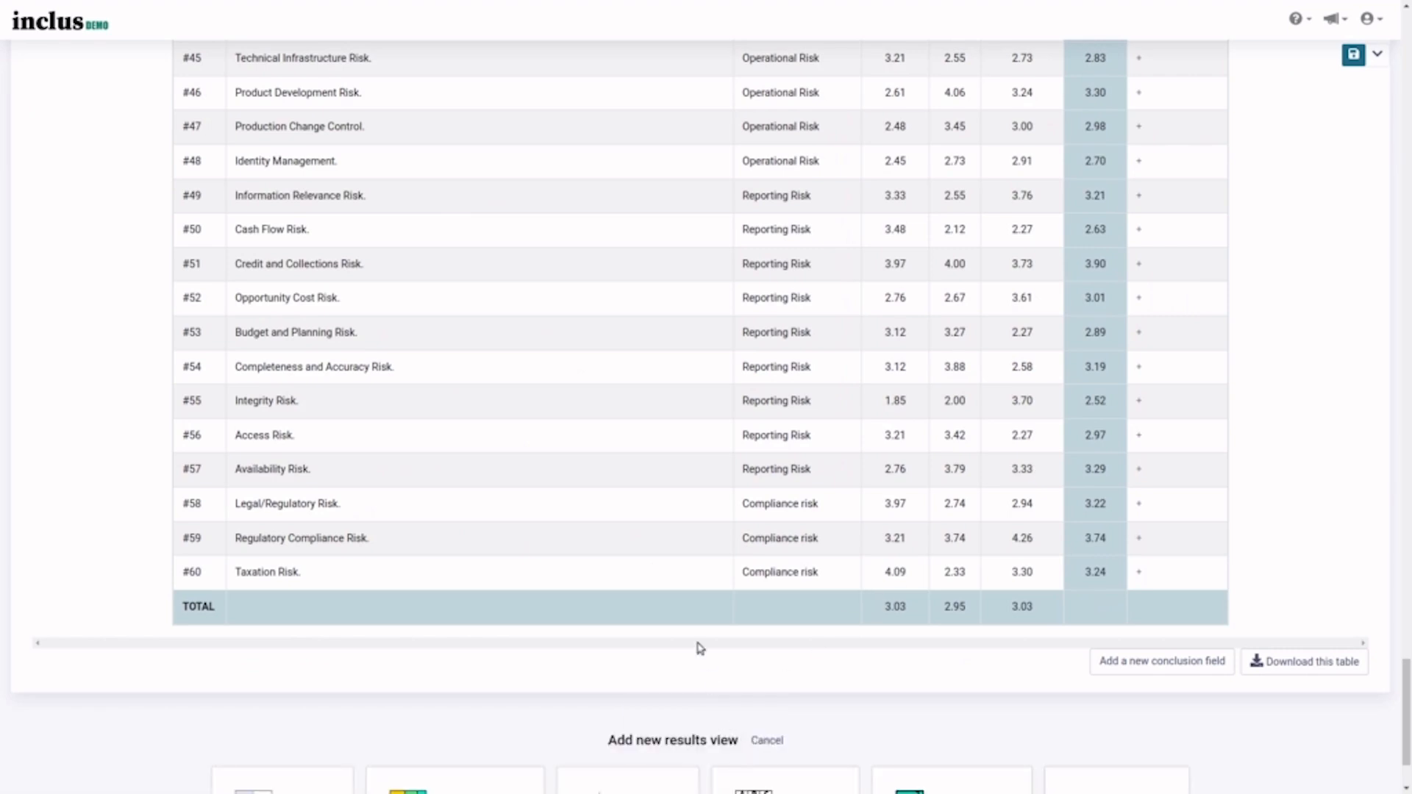
scroll(699, 649, down, 2)
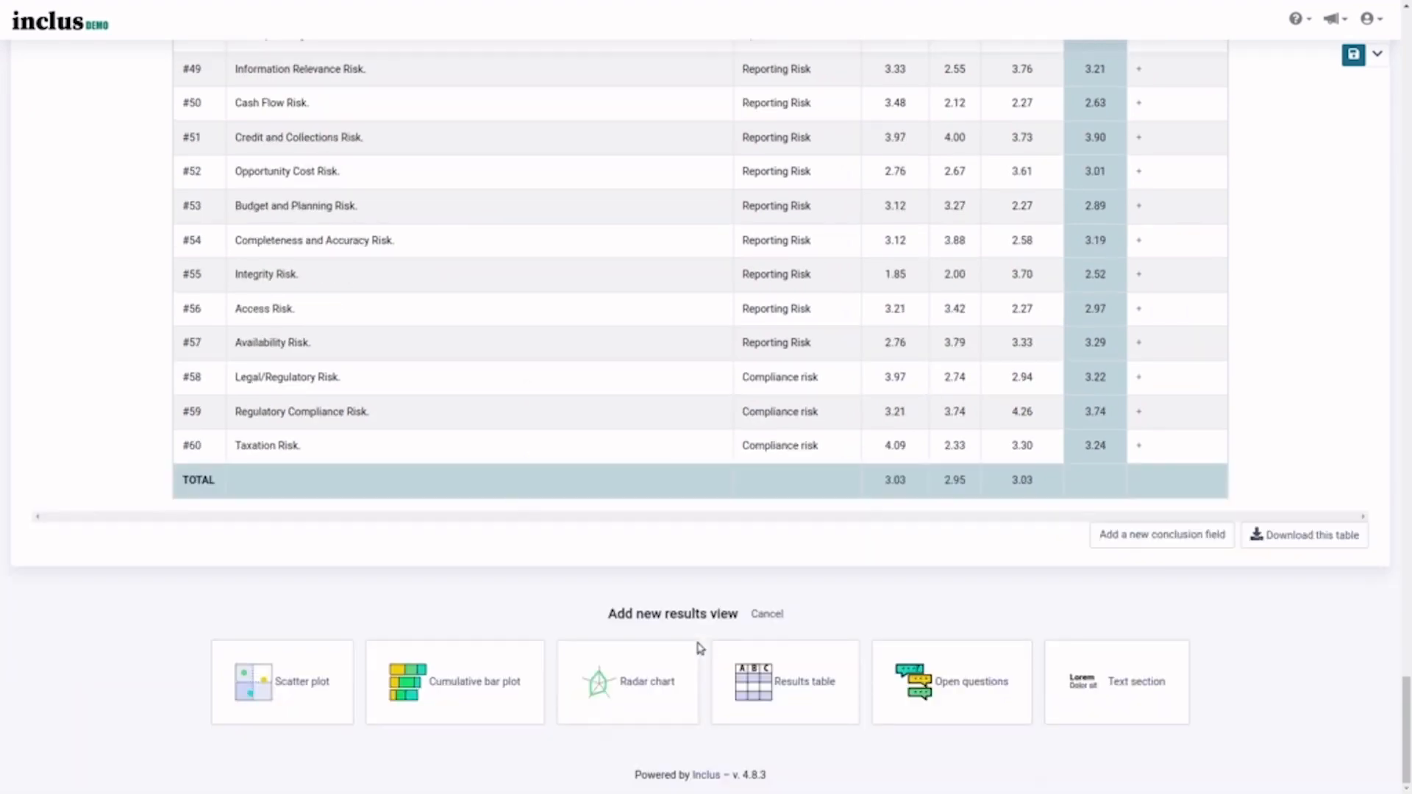
click(310, 664)
scroll(506, 590, down, 5)
scroll(507, 592, down, 4)
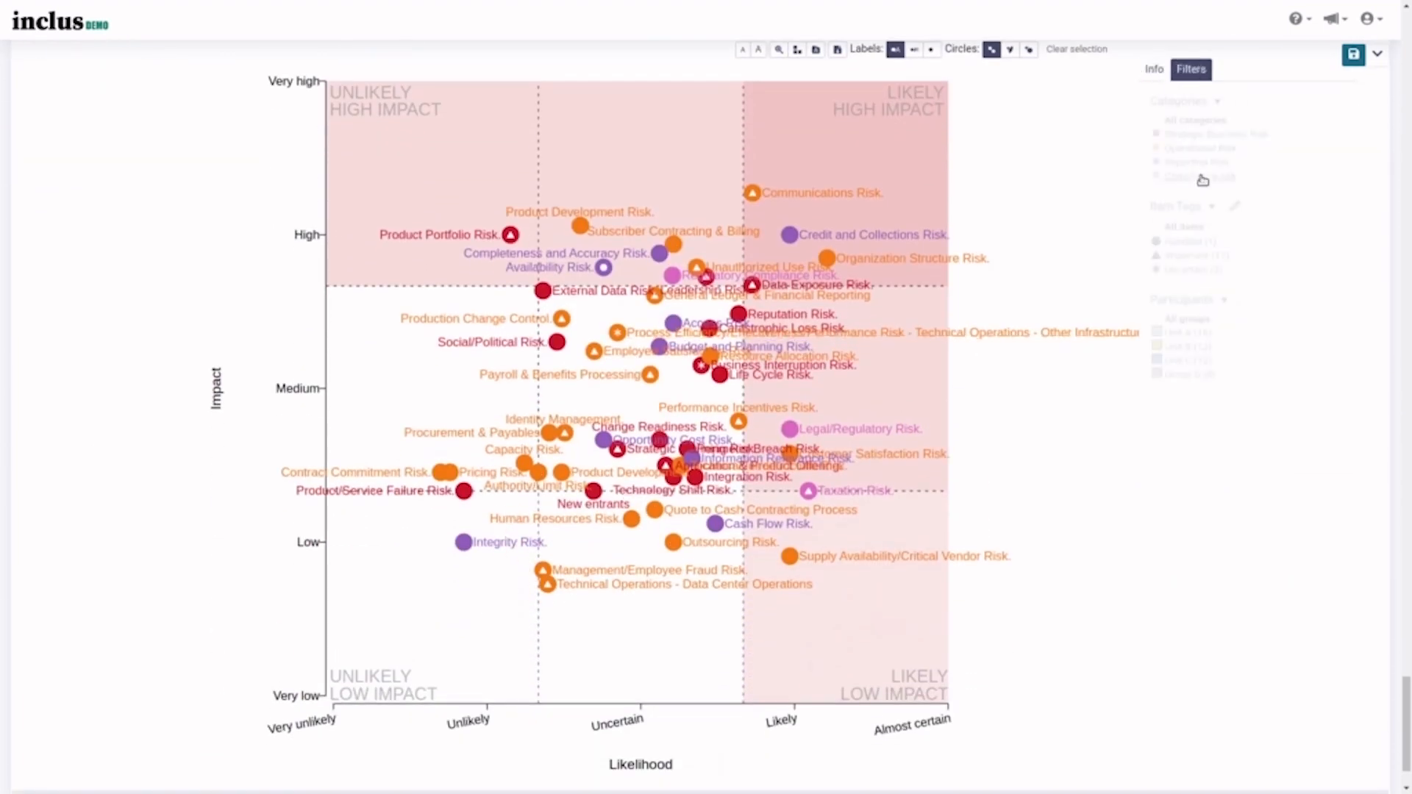
click(1200, 176)
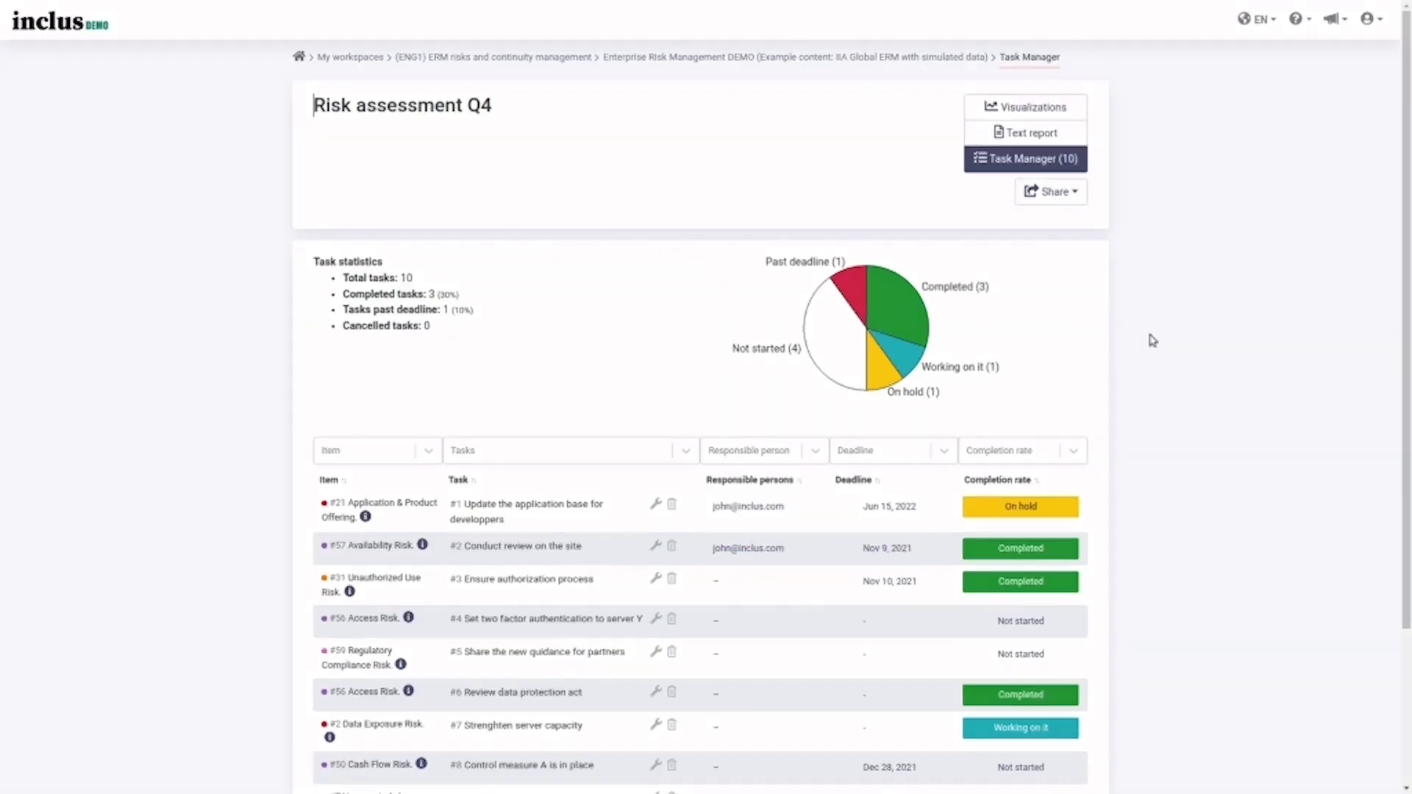
- Scroll through the Q4 task list, then show the help menu with support site, messaging and tour options
scroll(1164, 356, down, 2)
scroll(1166, 357, down, 2)
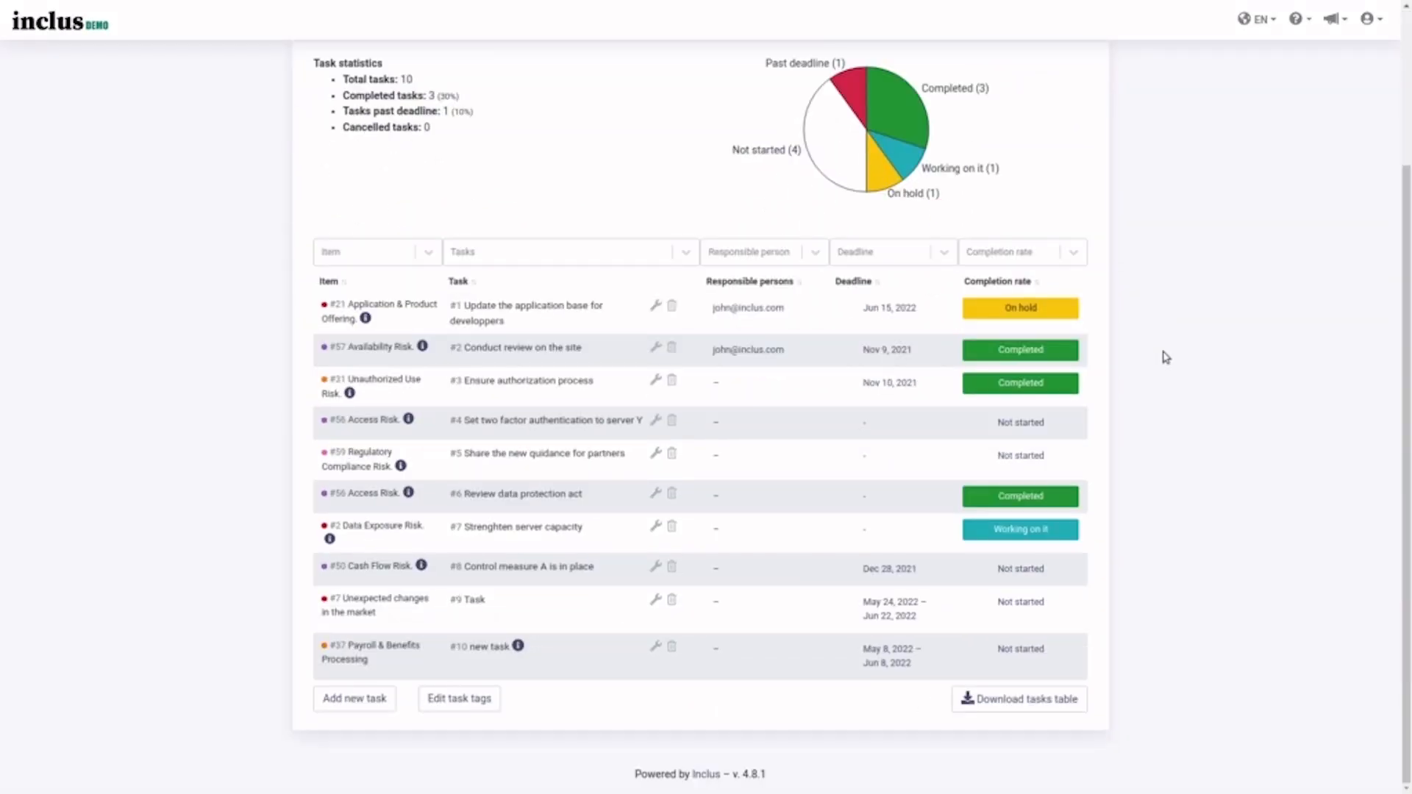
scroll(1166, 357, up, 4)
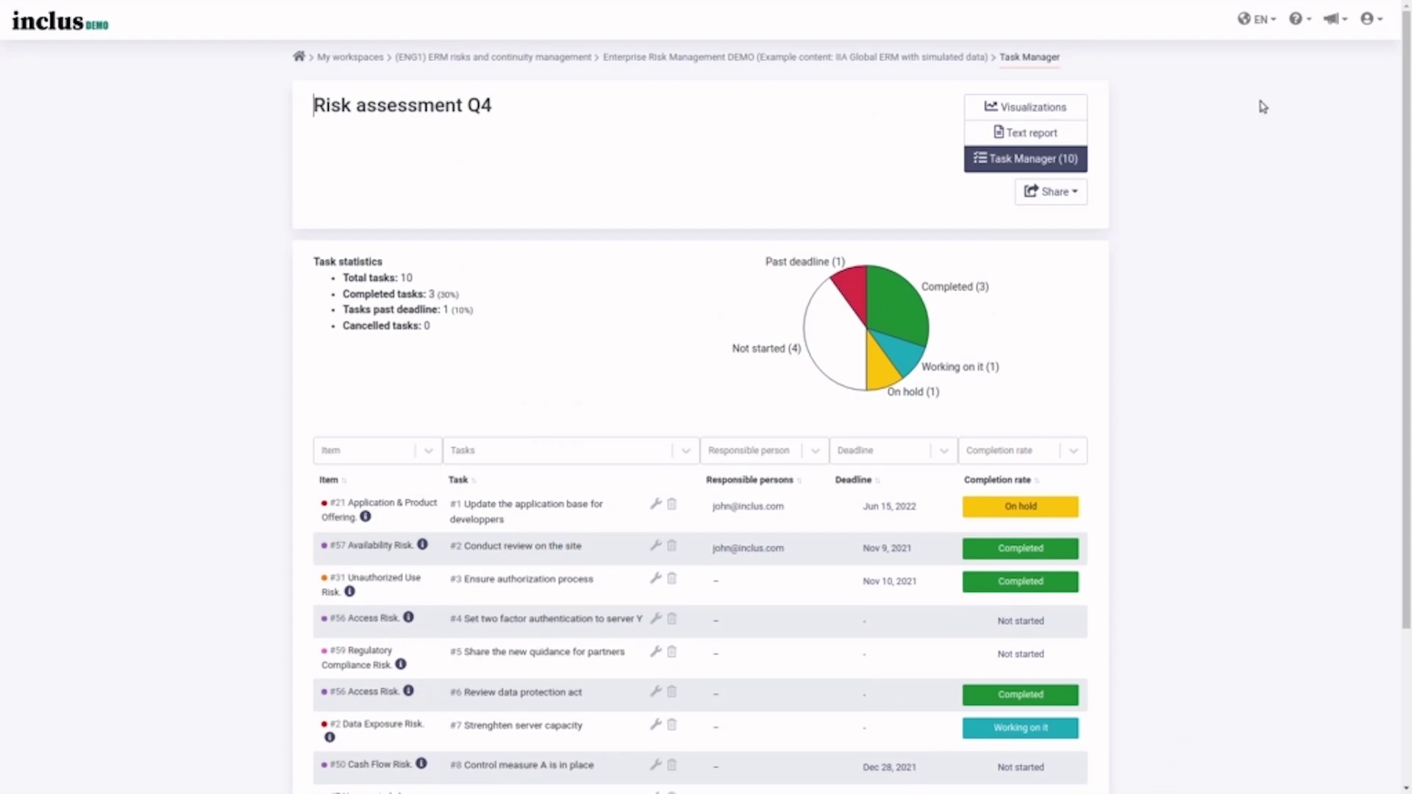
click(1295, 28)
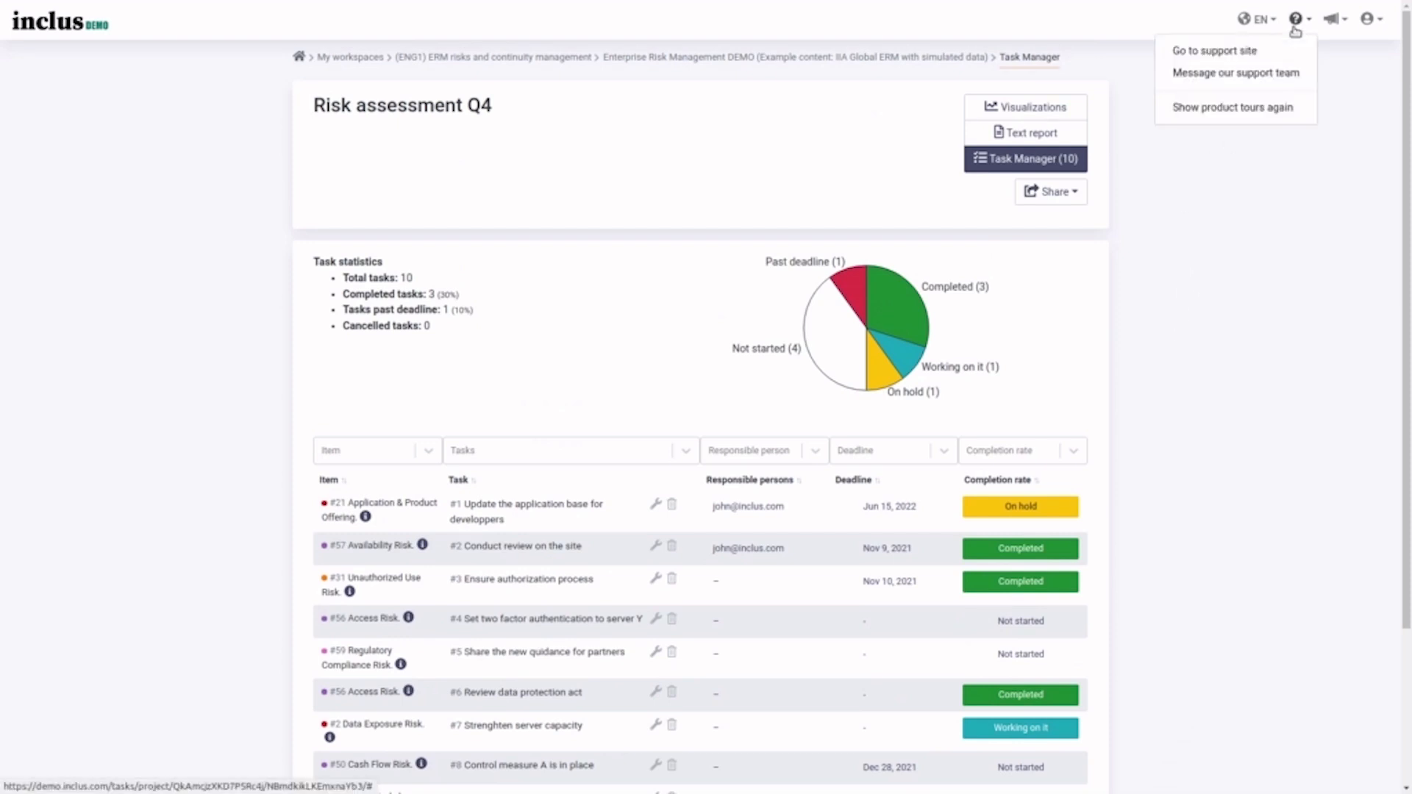